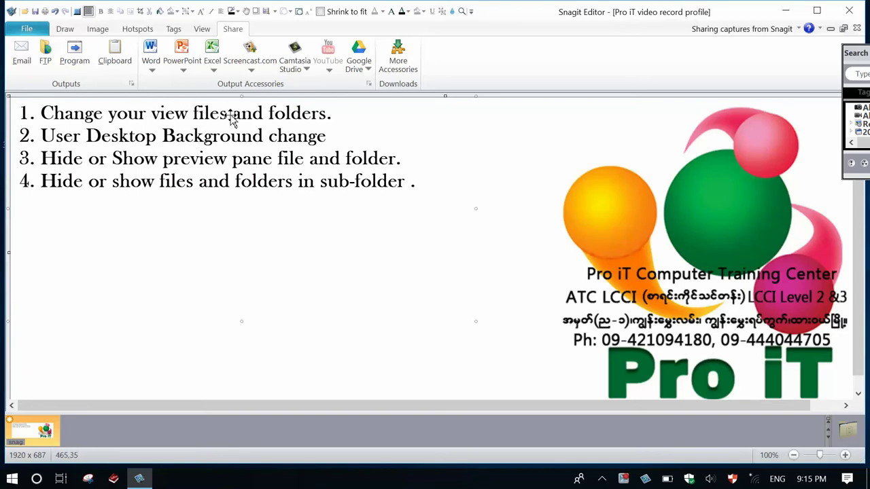
- Minimize the Snagit Editor window and open Local Disk (D:) from This PC
left_click(786, 12)
double_click(25, 75)
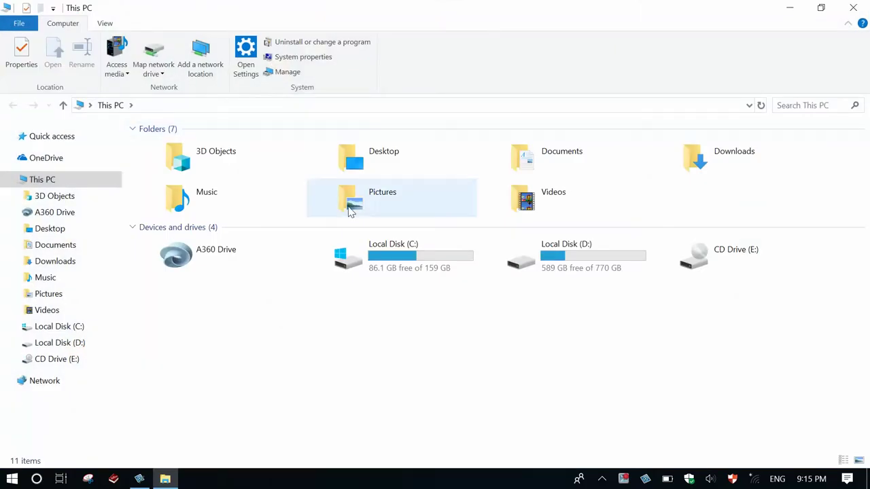
double_click(544, 259)
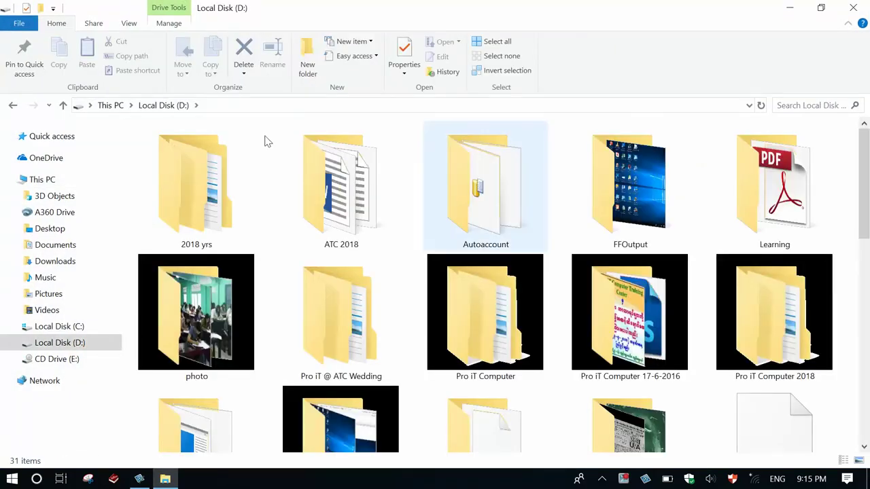
- Try the Tiles, List, Content and Medium icons layouts for the drive's files, and settle on the Details layout
left_click(130, 23)
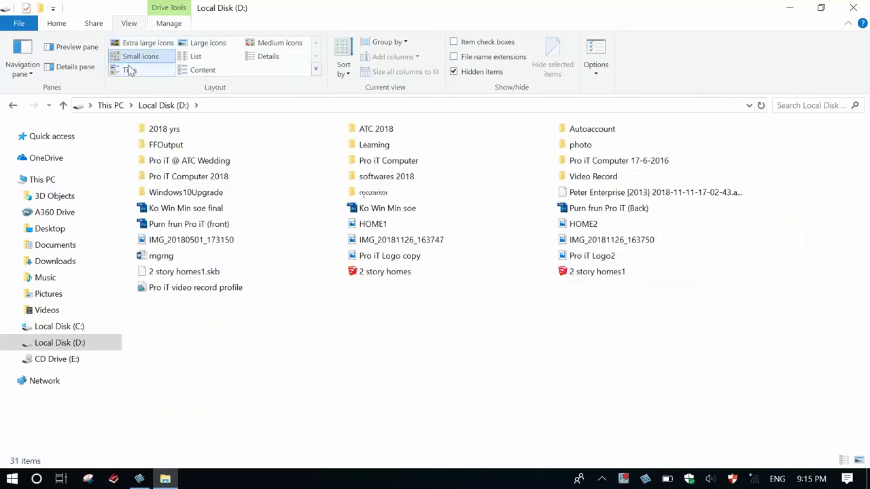
left_click(149, 71)
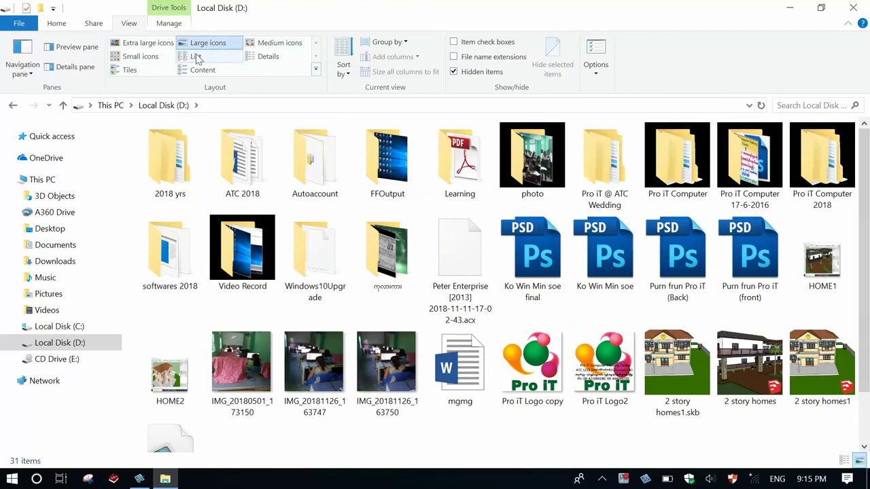
left_click(196, 57)
left_click(196, 70)
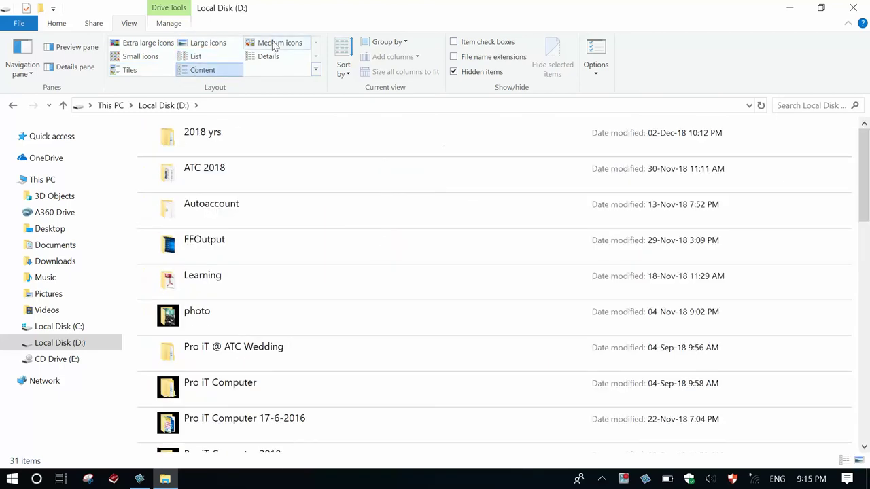
left_click(277, 44)
left_click(267, 57)
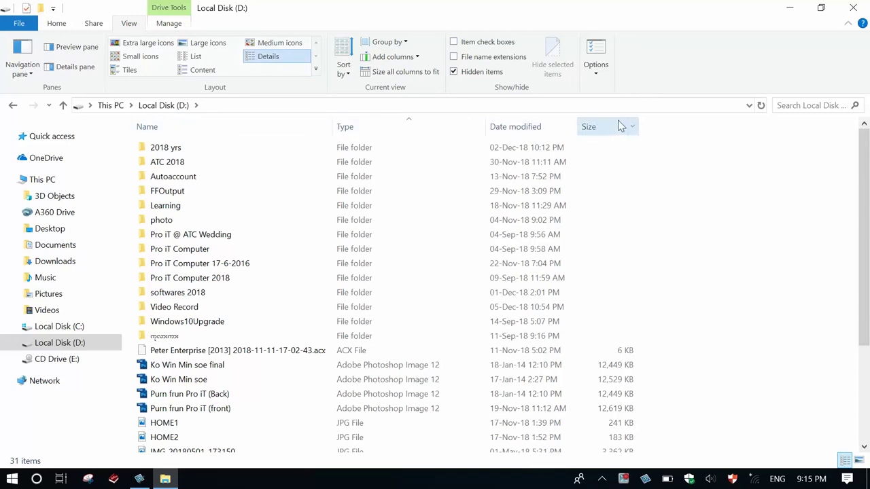
- Sort the drive's contents by name in descending order and switch back to ascending order
left_click_drag(864, 243, 858, 191)
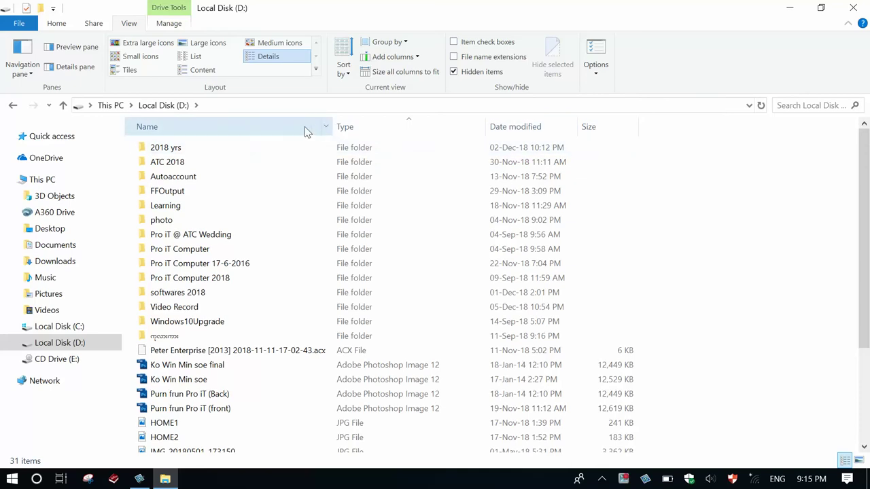
left_click(167, 127)
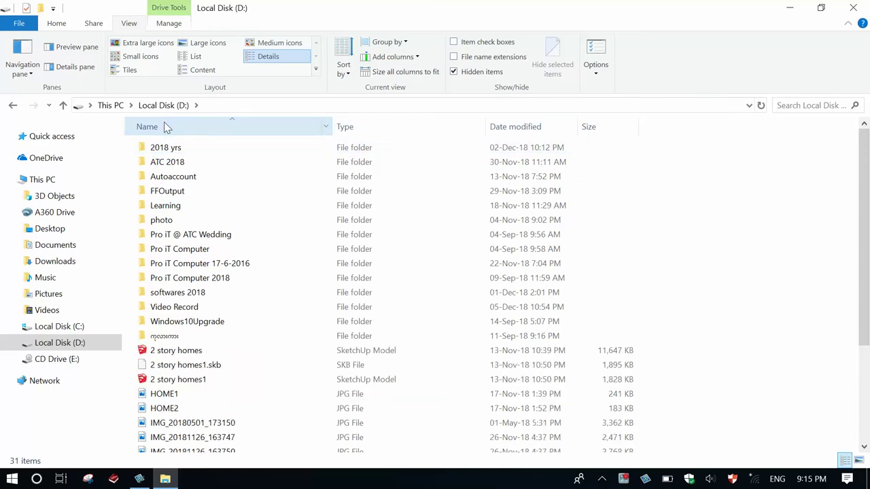
left_click(167, 127)
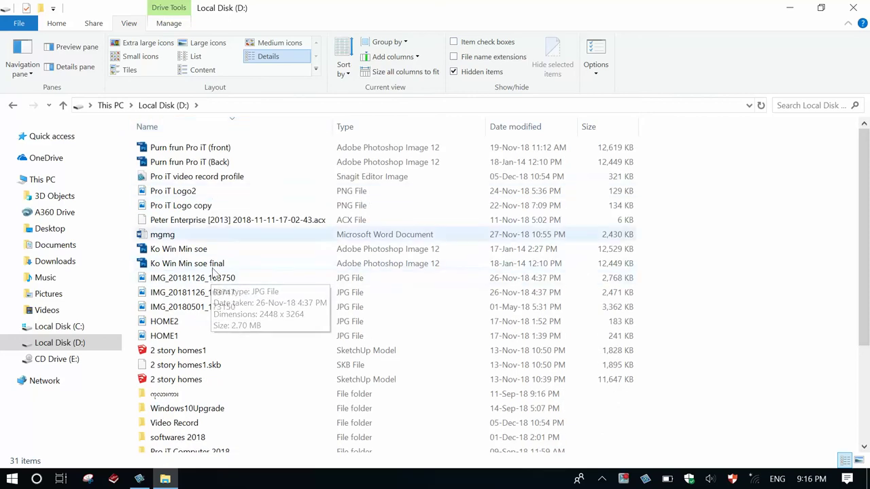
scroll(211, 328, "down", 3)
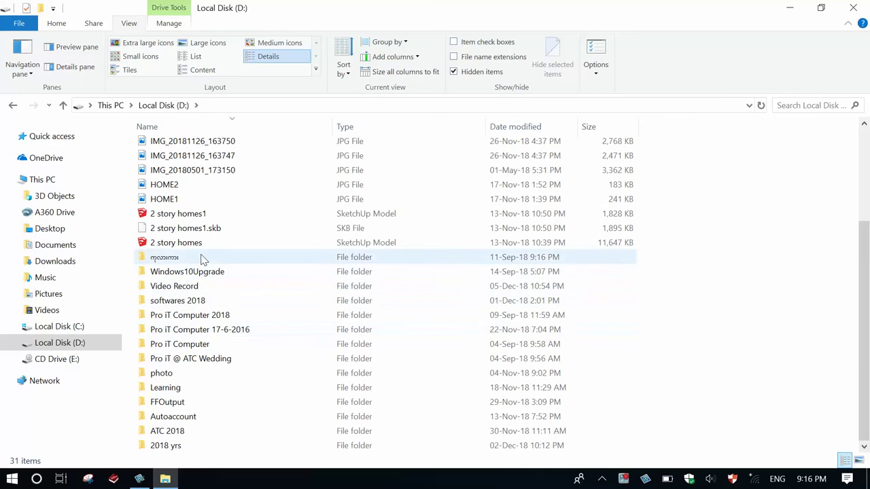
scroll(201, 259, "up", 3)
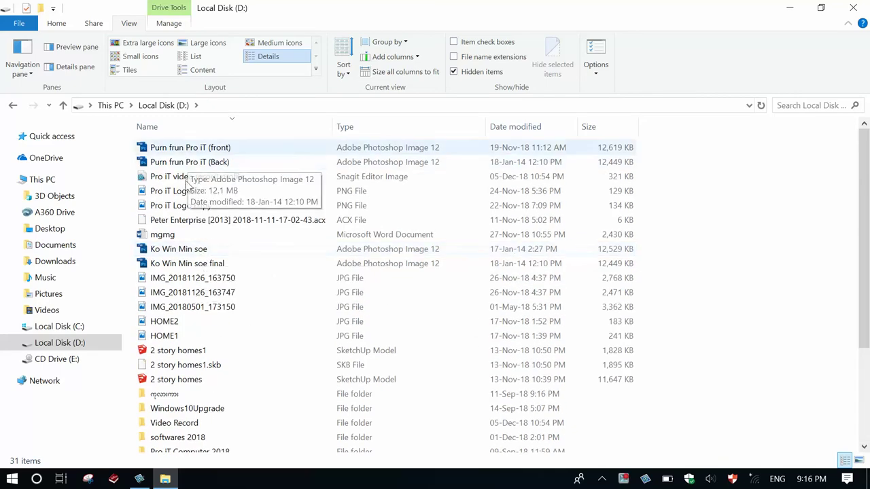
left_click(215, 130)
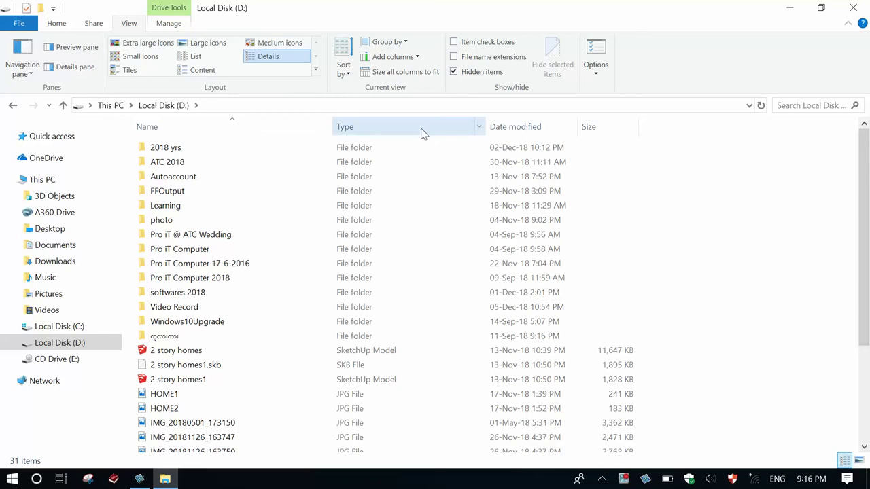
- Sort the drive's contents by type, and re-sort them by date modified with the oldest first
left_click(363, 132)
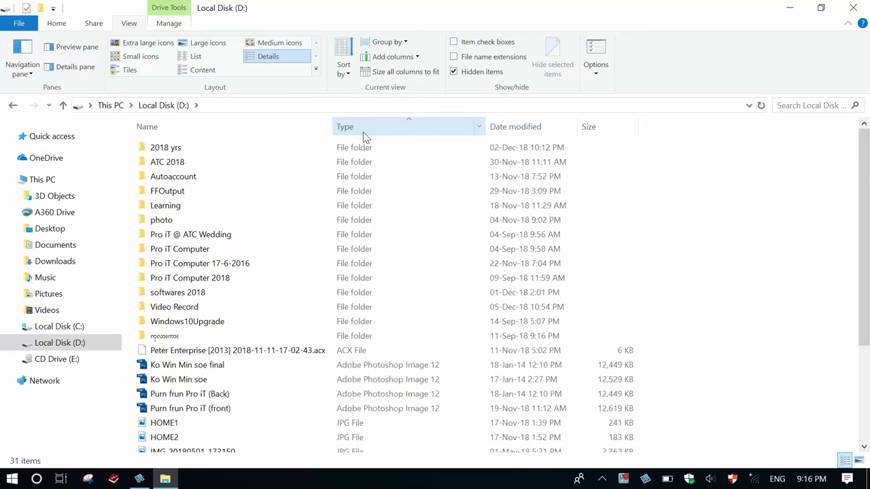
scroll(364, 136, "down", 3)
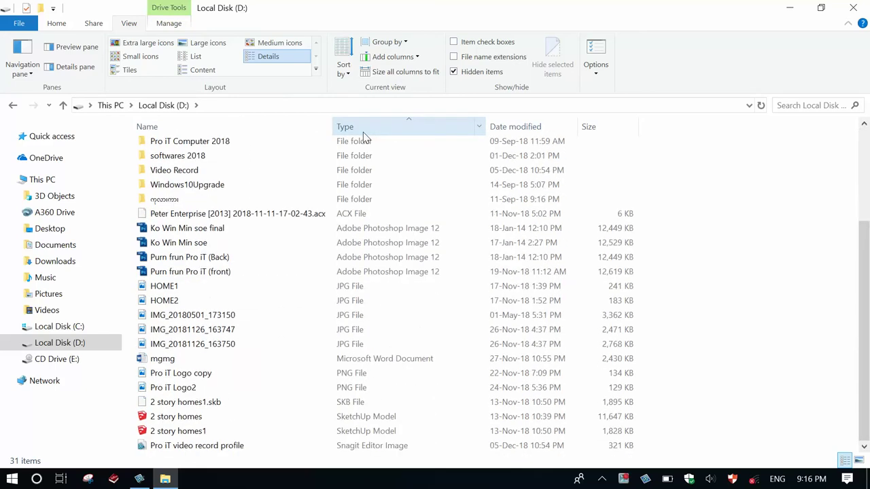
scroll(364, 136, "up", 3)
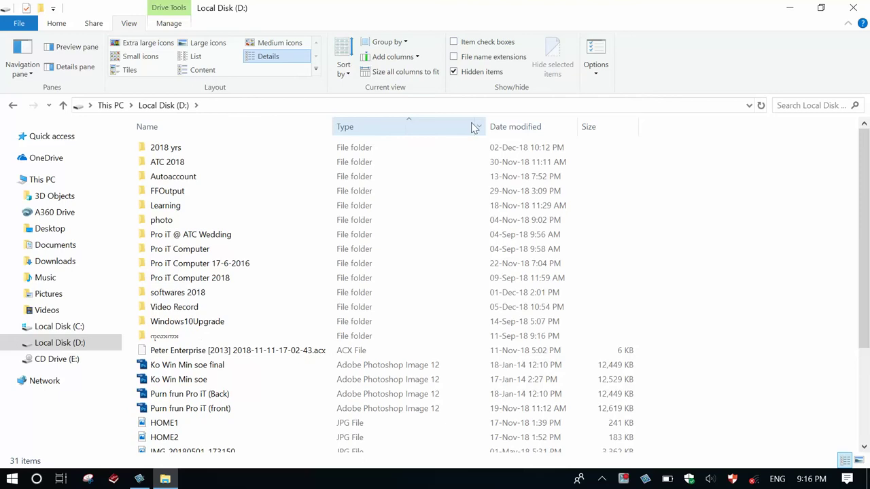
left_click(528, 129)
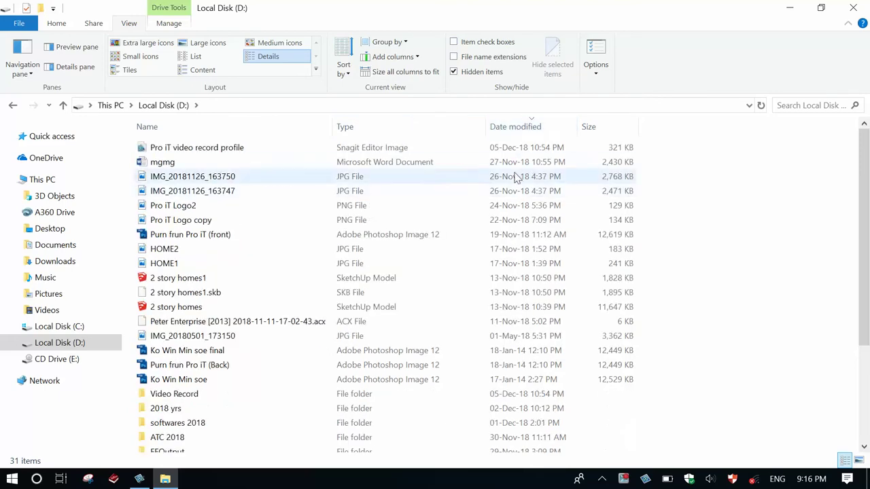
left_click(529, 129)
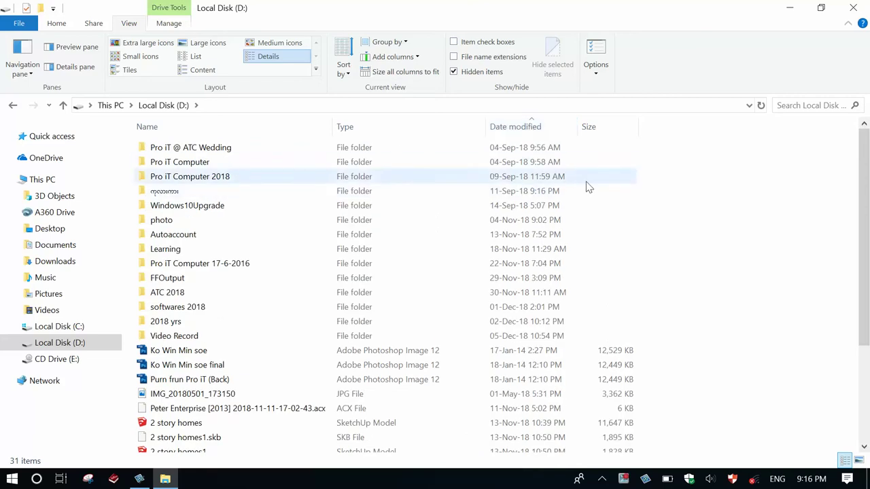
- Sort the drive's contents by size from largest to smallest, and reverse the order to smallest first
left_click(610, 131)
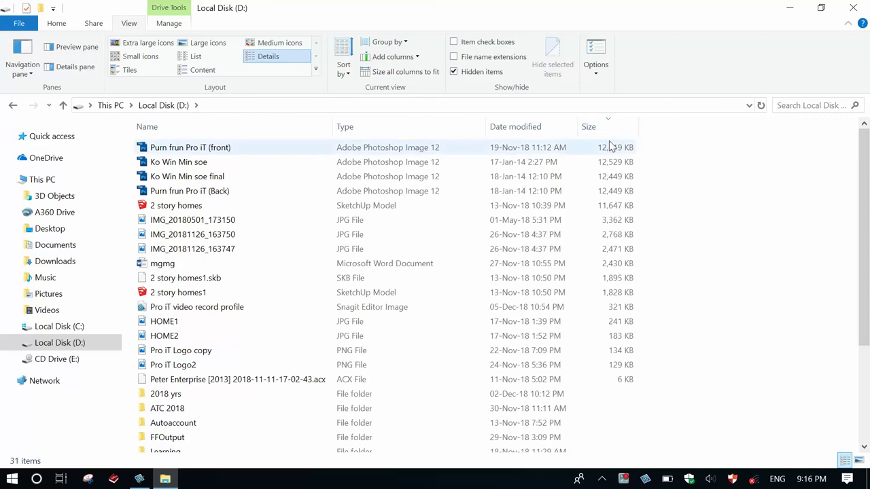
scroll(609, 143, "down", 3)
scroll(609, 144, "up", 3)
scroll(609, 147, "down", 3)
scroll(614, 143, "up", 3)
left_click(608, 127)
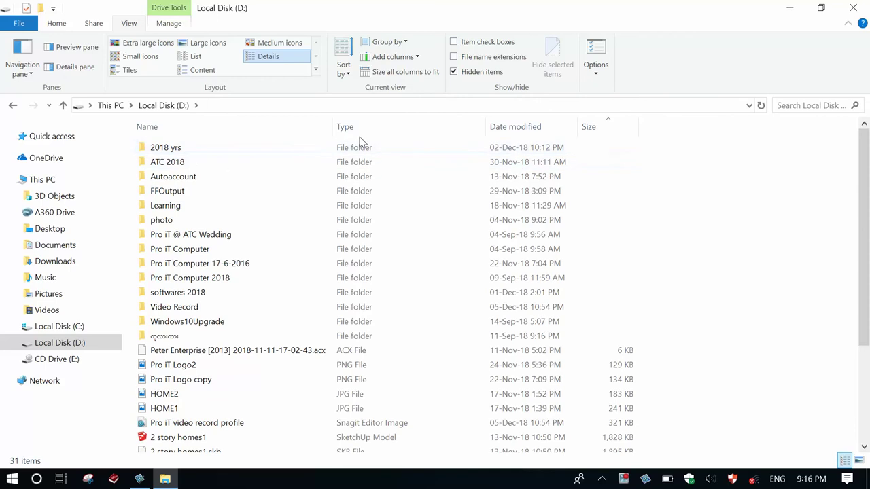
- Add the Date created column to the file list and sort by it with the newest first
right_click(662, 132)
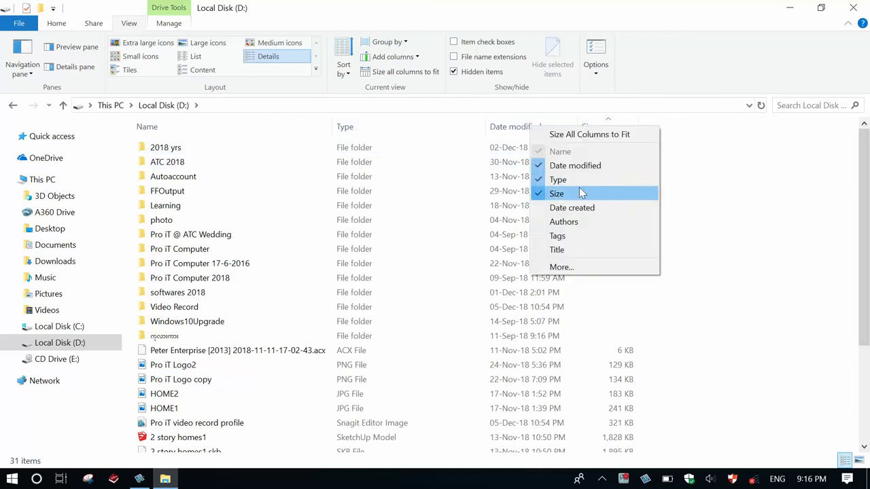
left_click(547, 208)
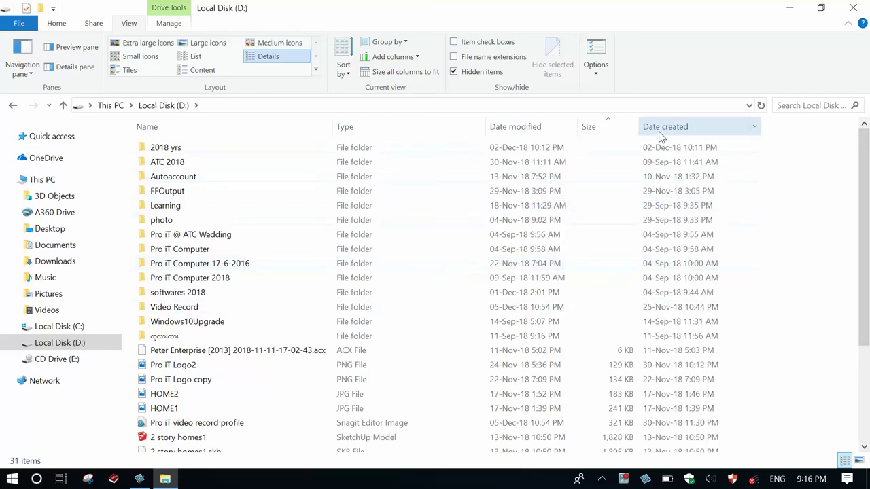
left_click(659, 132)
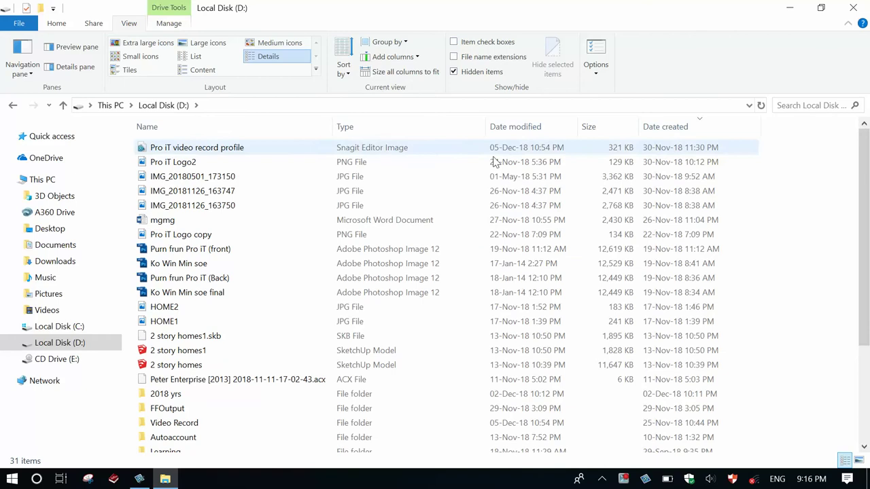
- Check the topic list in Snagit Editor and return to the Local Disk (D:) window in File Explorer
left_click(139, 479)
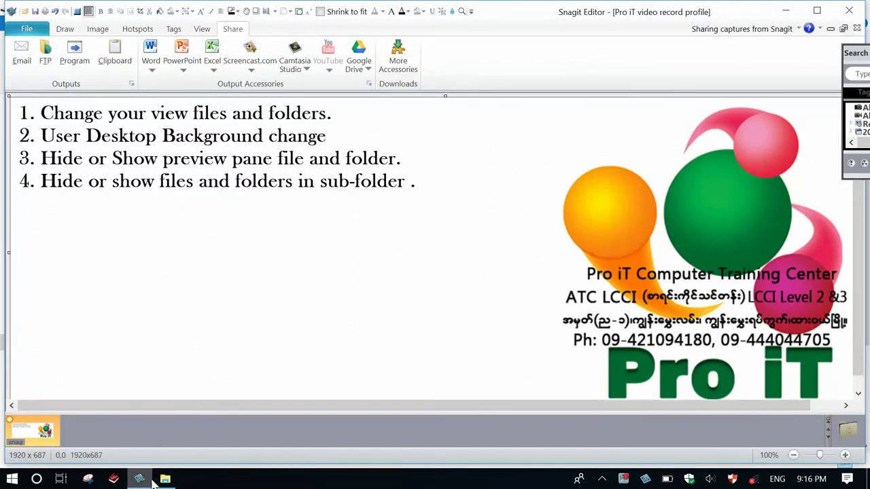
mouse_move(164, 479)
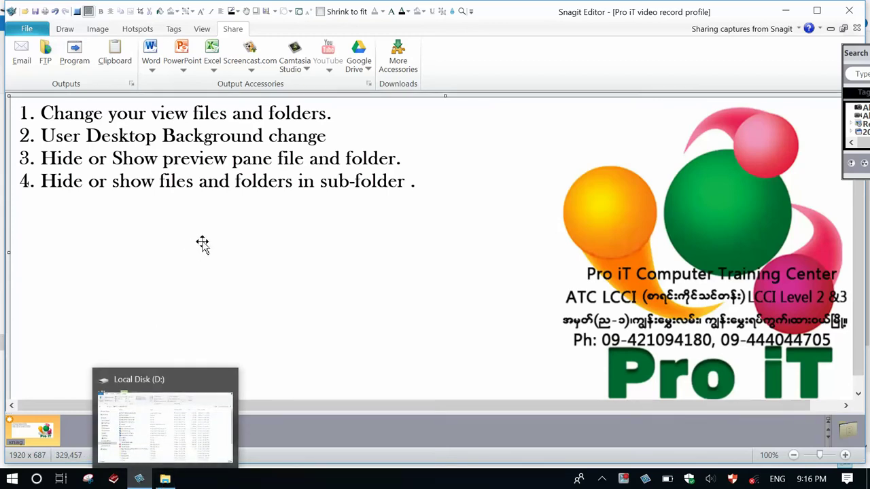
left_click(164, 479)
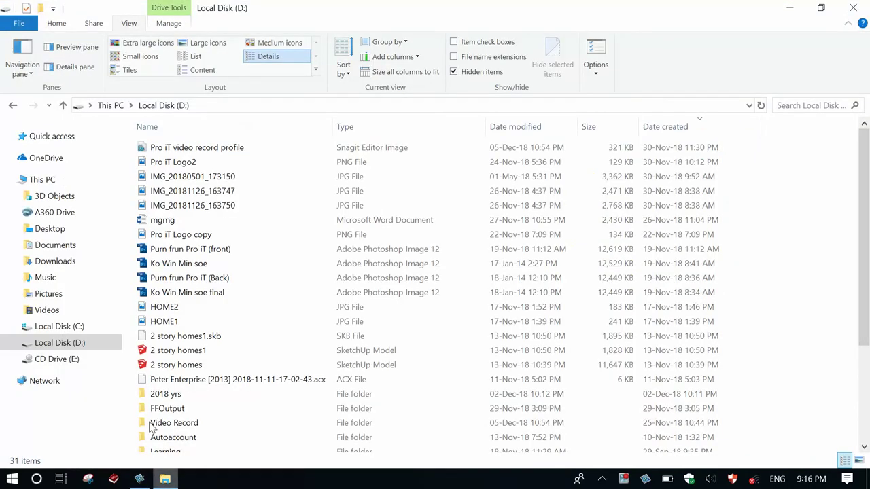
- Browse the drive's contents as extra large icons and restore the Details layout
left_click(148, 44)
left_click_drag(865, 179, 868, 364)
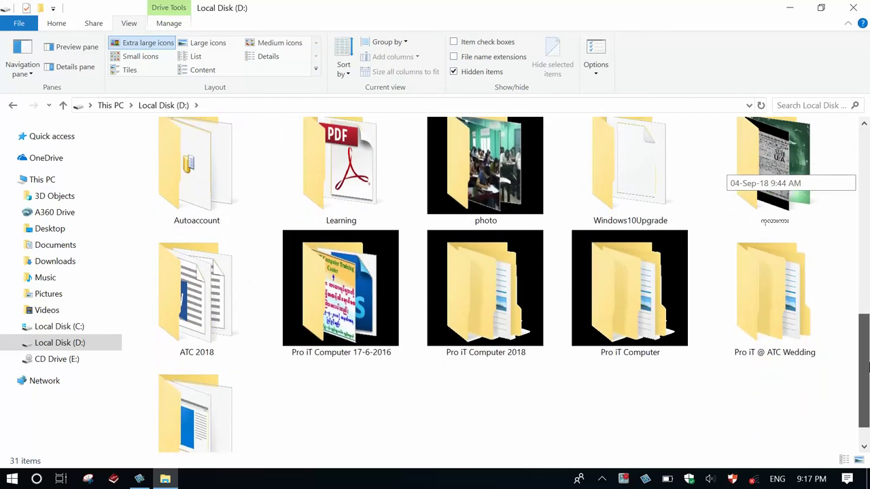
scroll(839, 146, "up", 5)
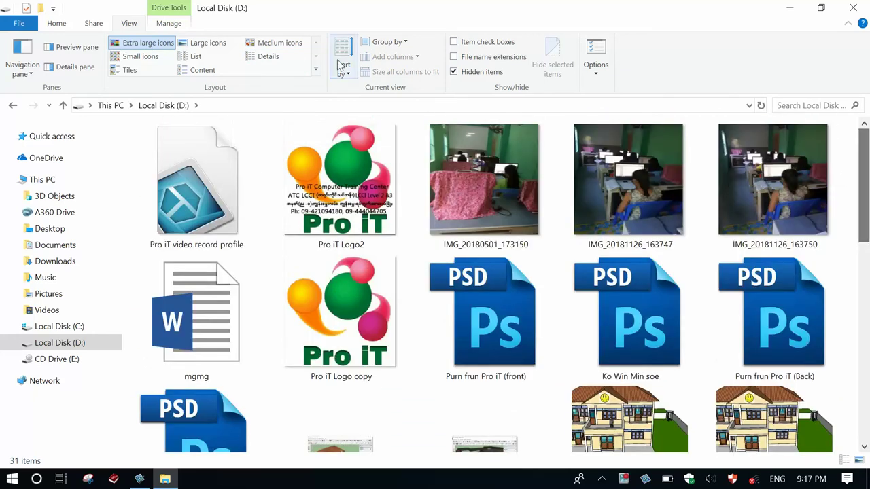
left_click(257, 60)
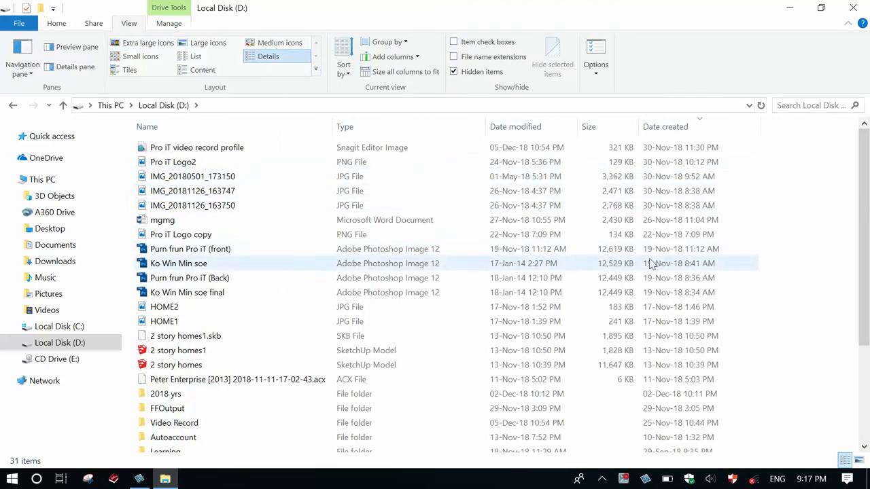
- Check the topic list in Snagit Editor, and minimize the open windows to show the desktop
left_click(139, 480)
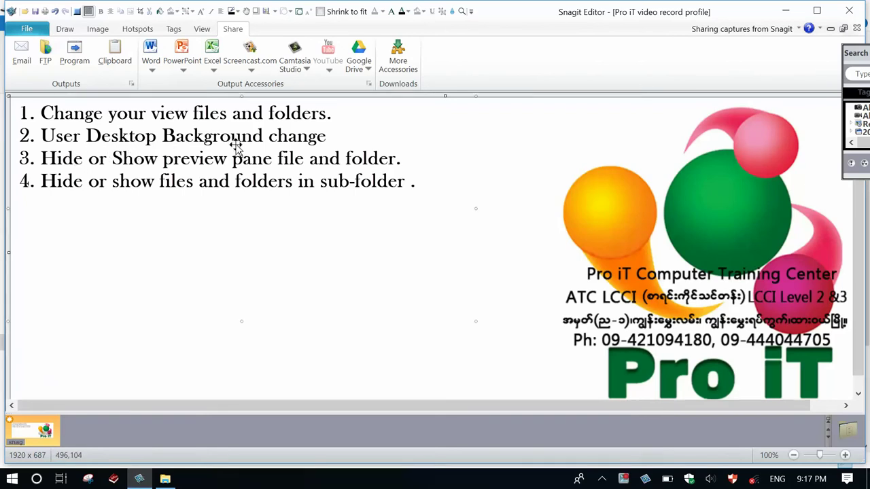
left_click(787, 11)
left_click(789, 12)
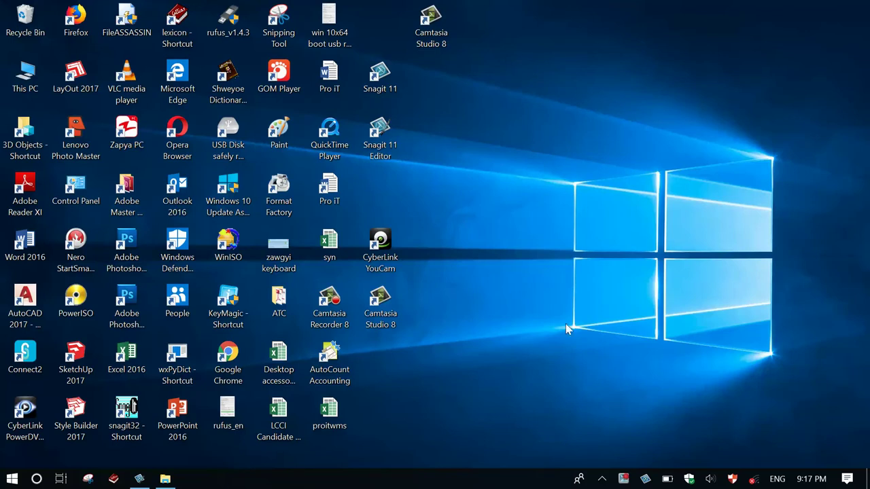
- Return to the Local Disk (D:) window and select the Purn frun Pro iT (front) file
left_click(165, 479)
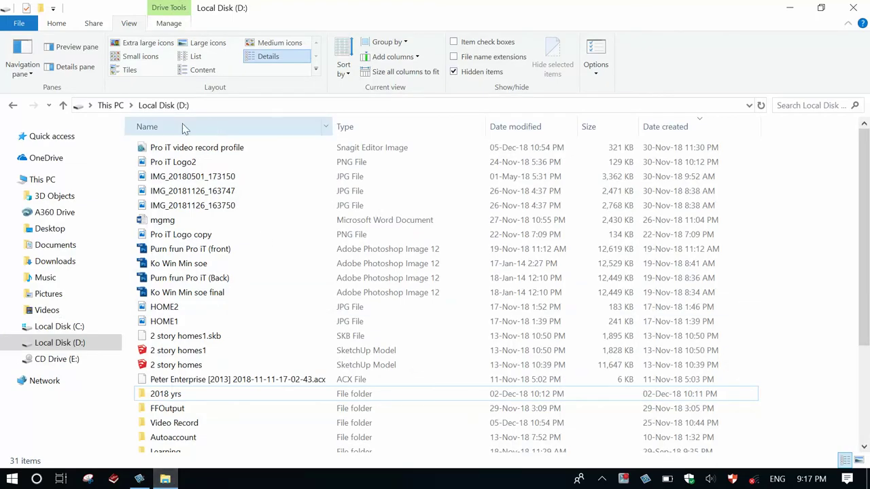
scroll(226, 257, "down", 3)
scroll(228, 259, "up", 2)
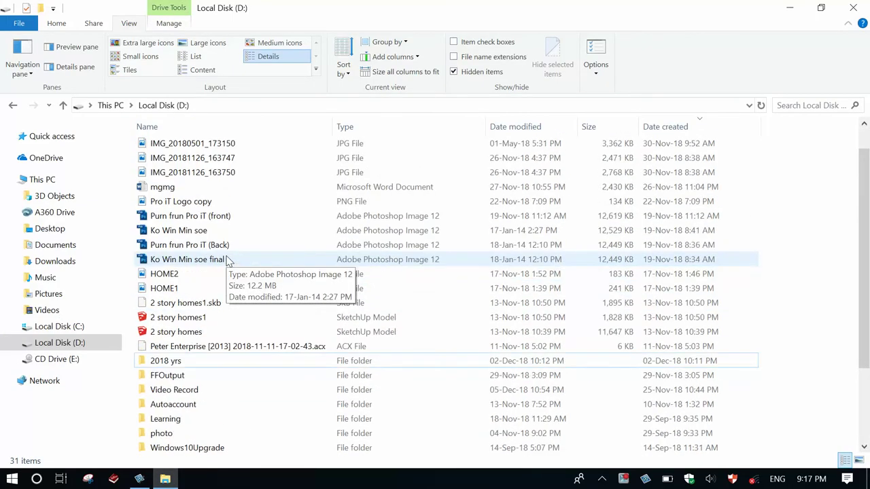
left_click(194, 231)
left_click(188, 218)
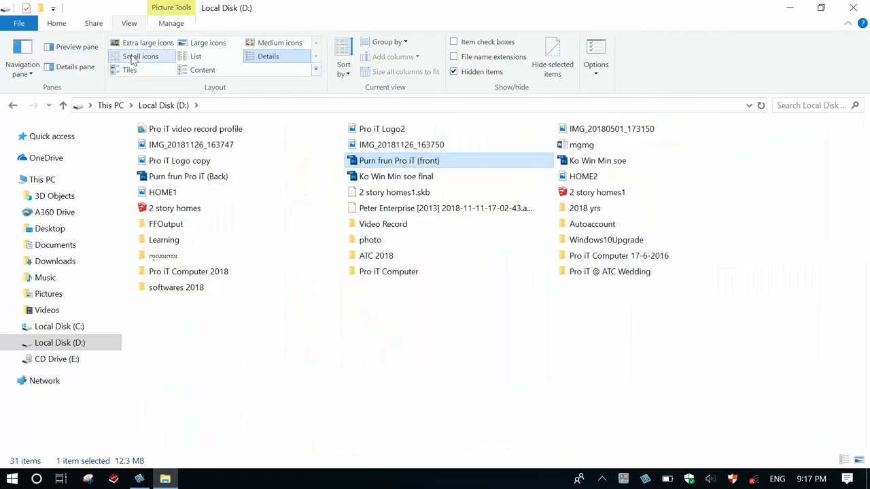
- Show the drive's contents as extra large icons and select the Pro iT Logo copy image
left_click(132, 57)
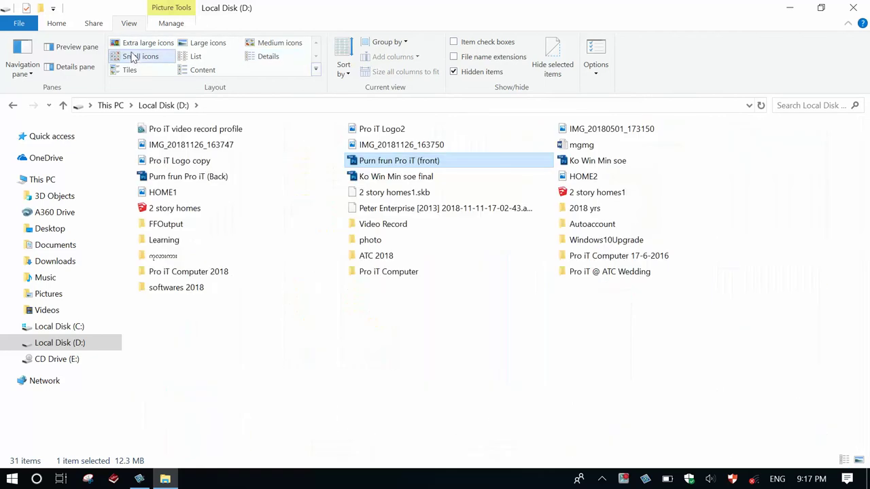
left_click(133, 45)
left_click(356, 304)
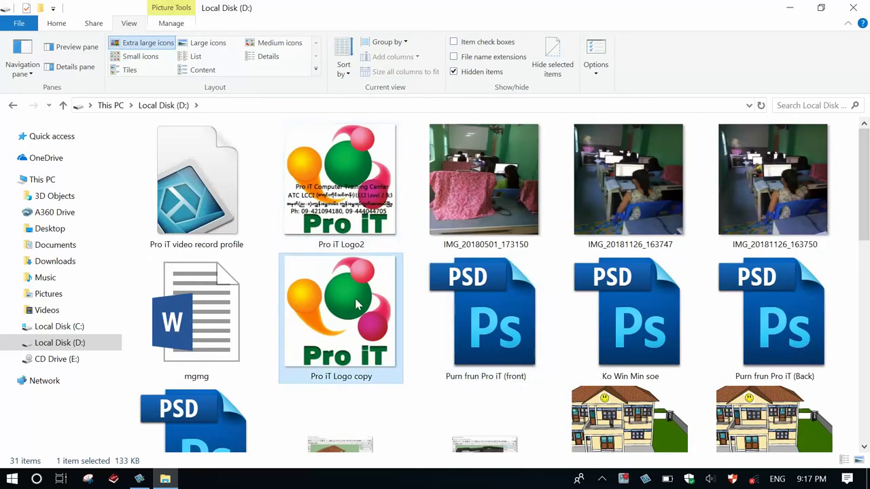
- Set the Pro iT Logo copy image as the desktop background and minimize the window to show the desktop
right_click(356, 304)
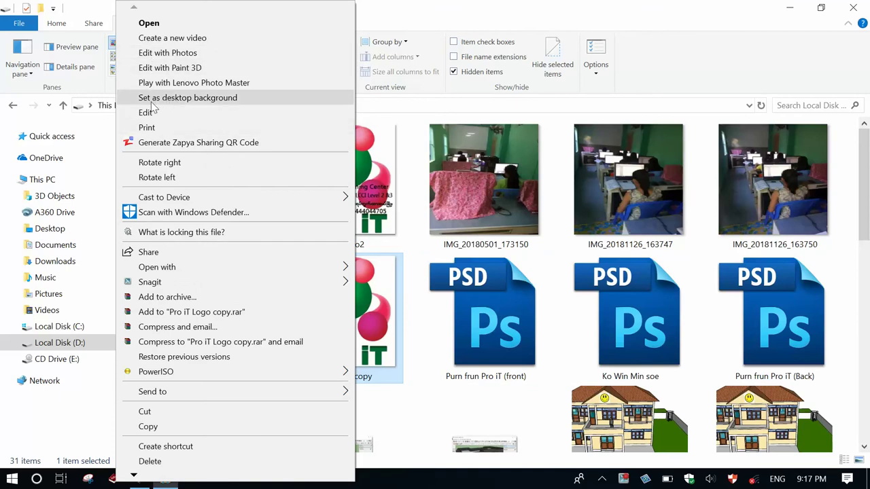
left_click(391, 291)
right_click(355, 290)
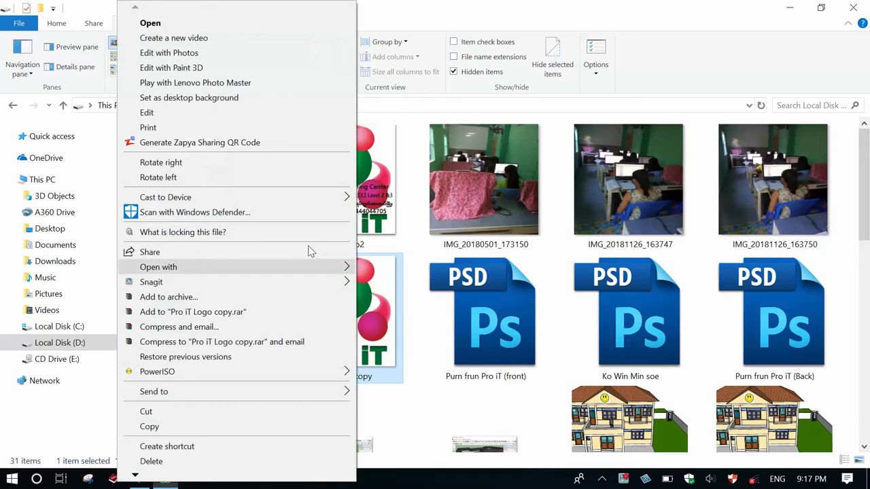
left_click(208, 99)
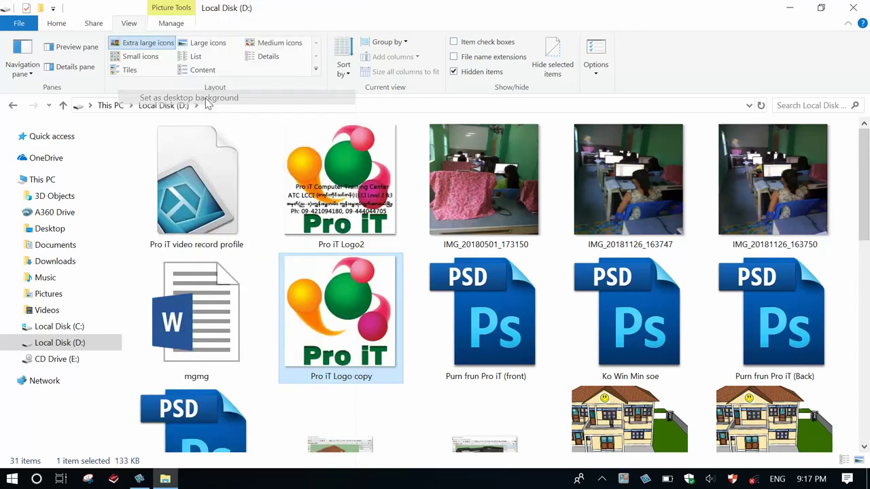
left_click(792, 8)
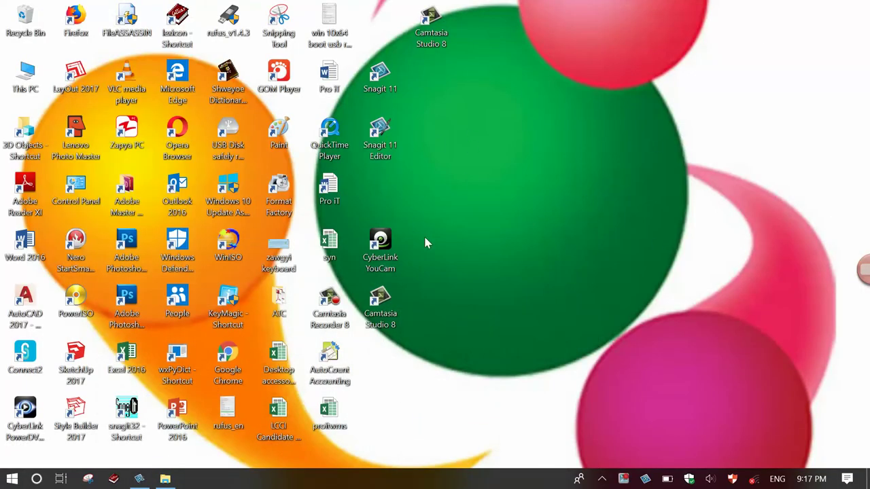
- Check the next topic in the Snagit Editor list and minimize the editor
left_click(140, 479)
left_click(140, 179)
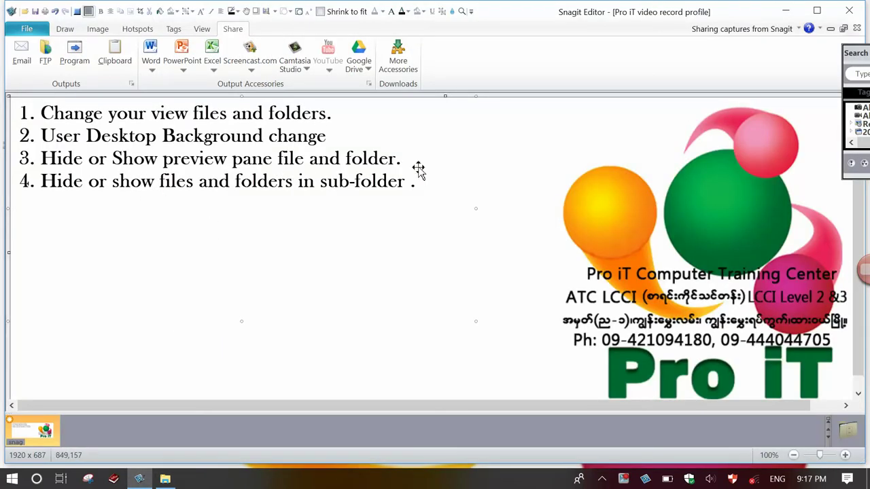
left_click(782, 12)
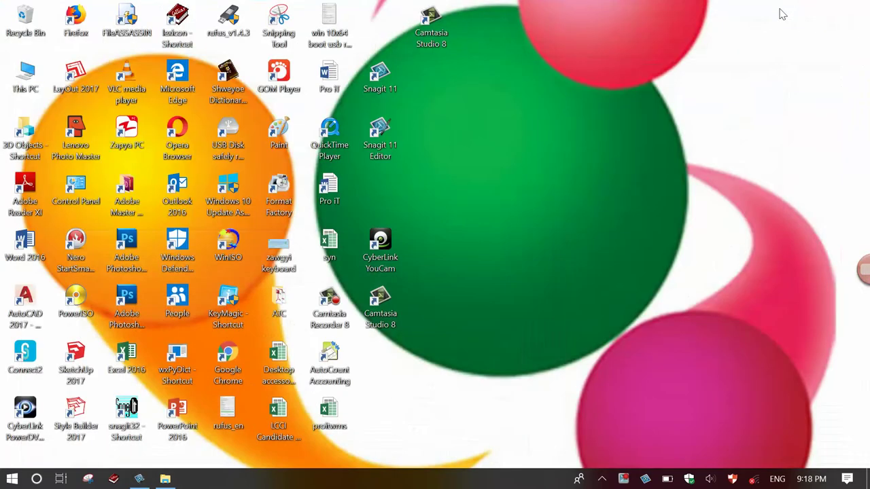
- Close the existing Local Disk (D:) window and reopen the drive from This PC on the desktop
left_click(163, 405)
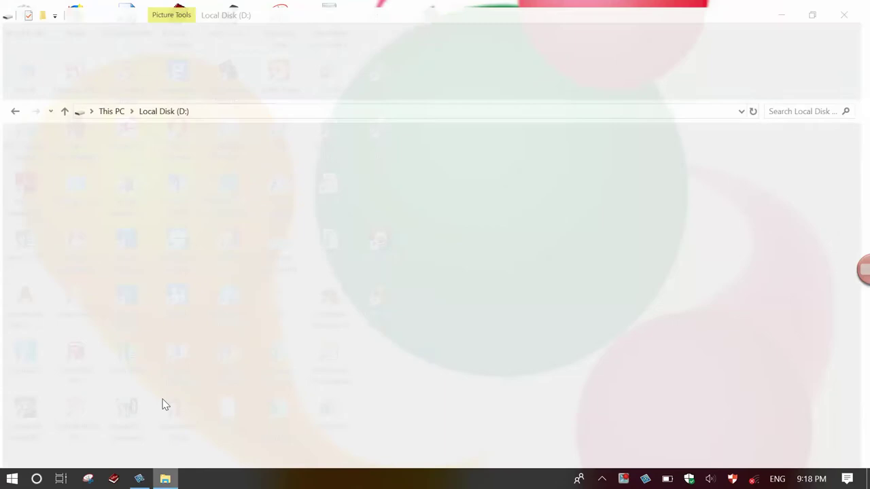
right_click(165, 478)
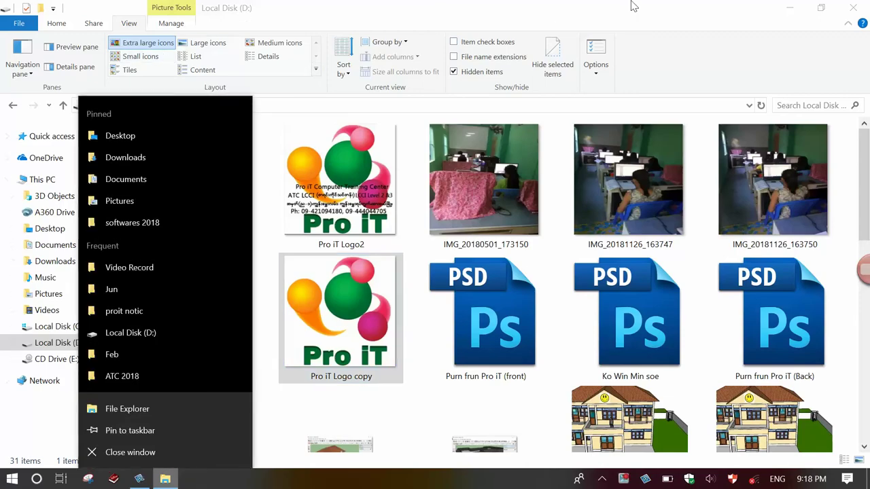
left_click(852, 8)
double_click(26, 76)
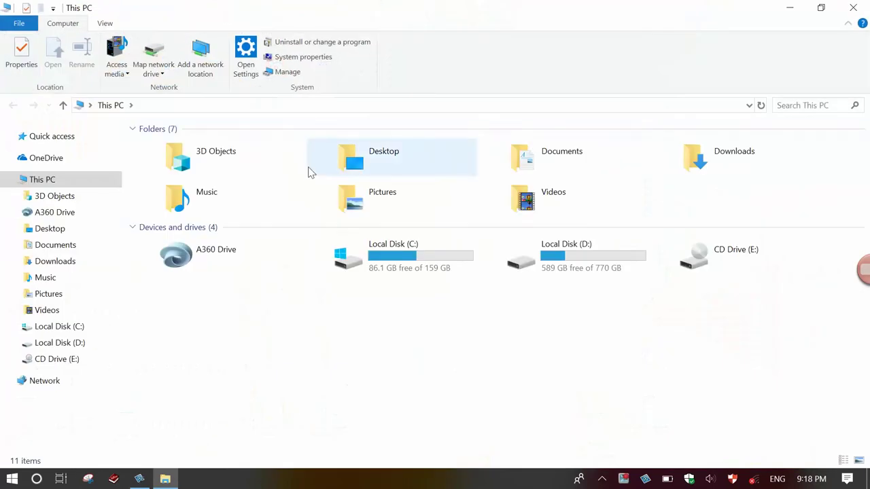
left_click(572, 257)
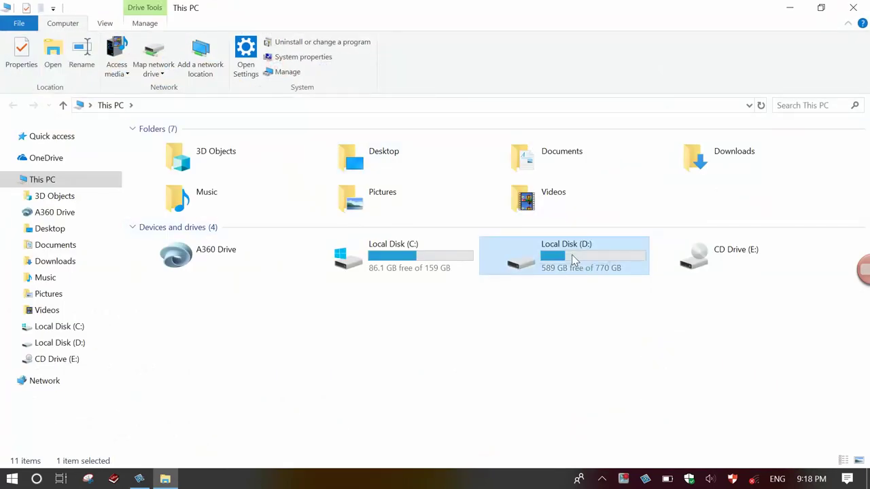
double_click(573, 258)
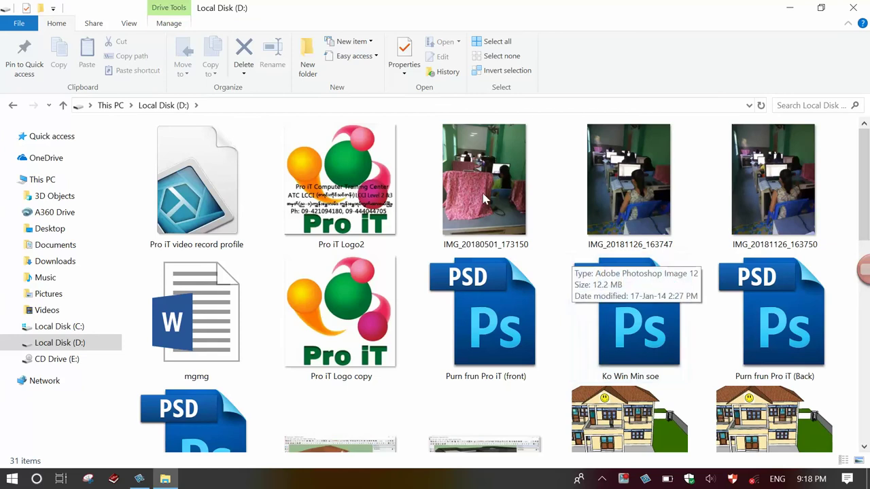
- Show the Preview pane for the drive and preview the Pro iT Logo2 image
left_click(129, 24)
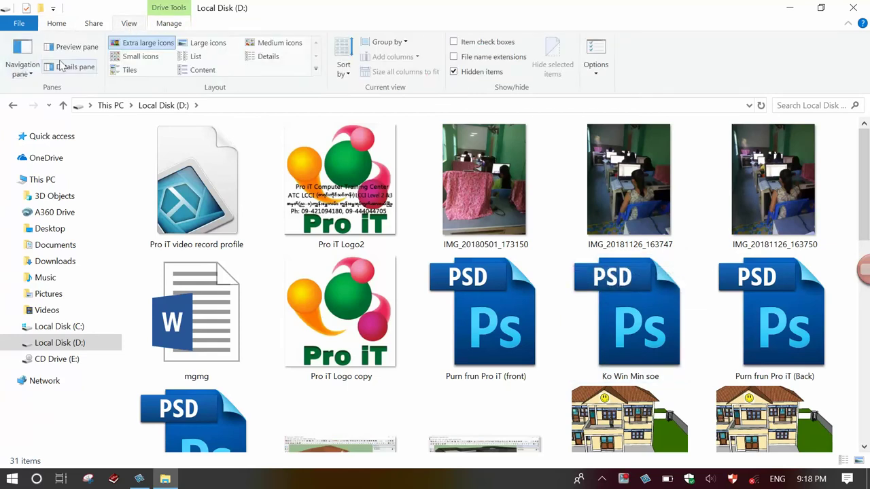
left_click(80, 49)
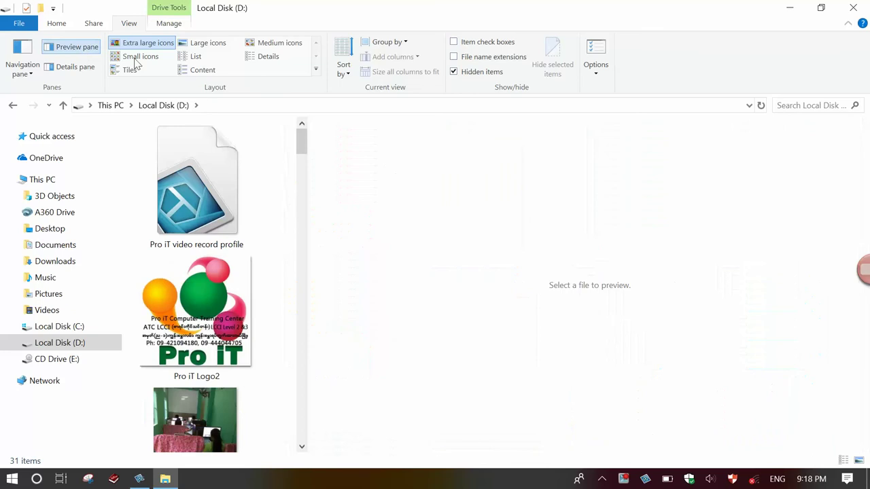
left_click(225, 293)
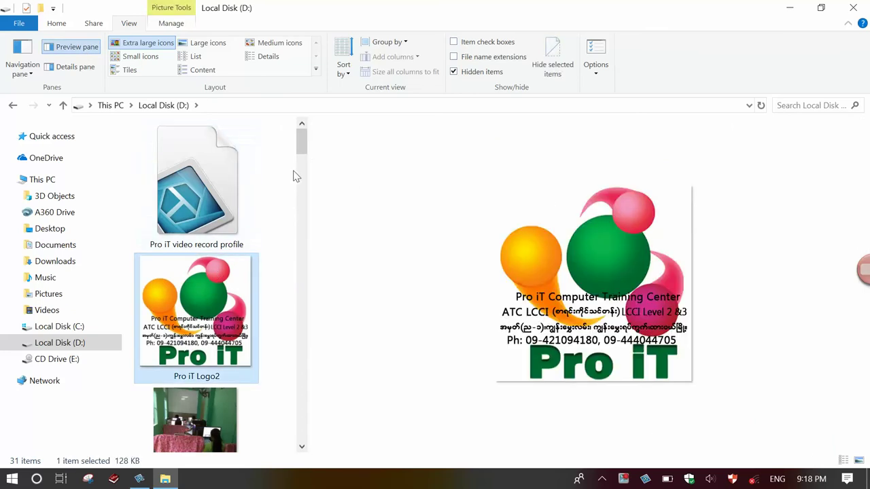
- Preview the IMG_20180501_173150 photo, the mgmg Word document and the Pro iT Logo copy image
scroll(300, 138, "down", 3)
key("Down")
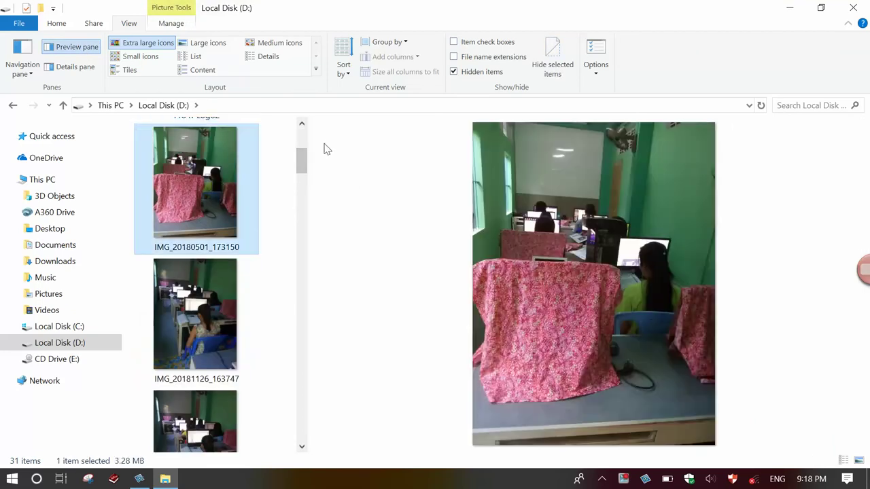
scroll(306, 162, "down", 5)
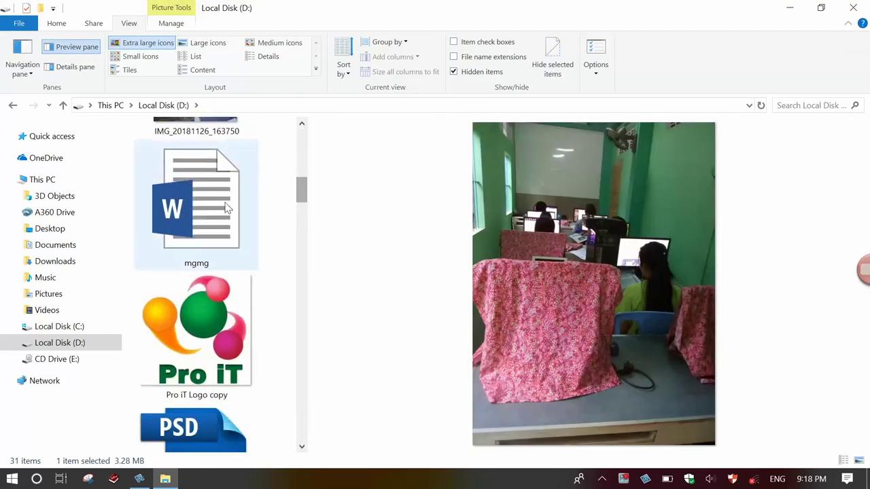
left_click(227, 209)
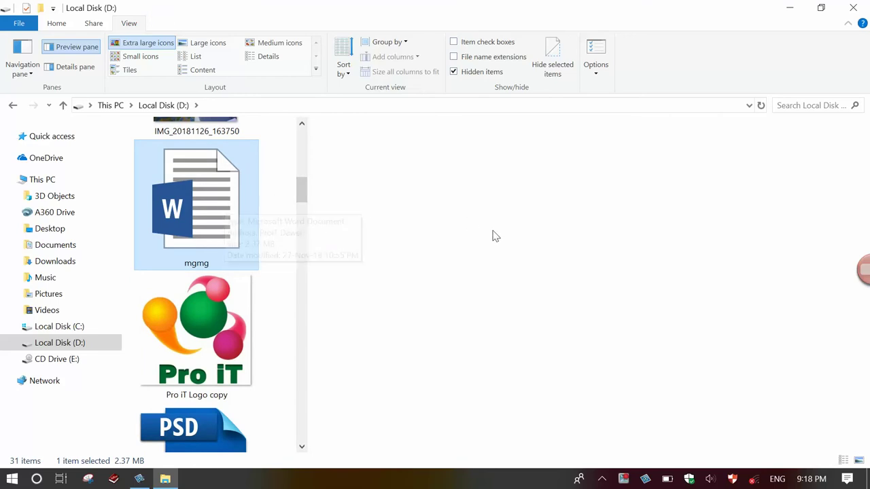
left_click(204, 335)
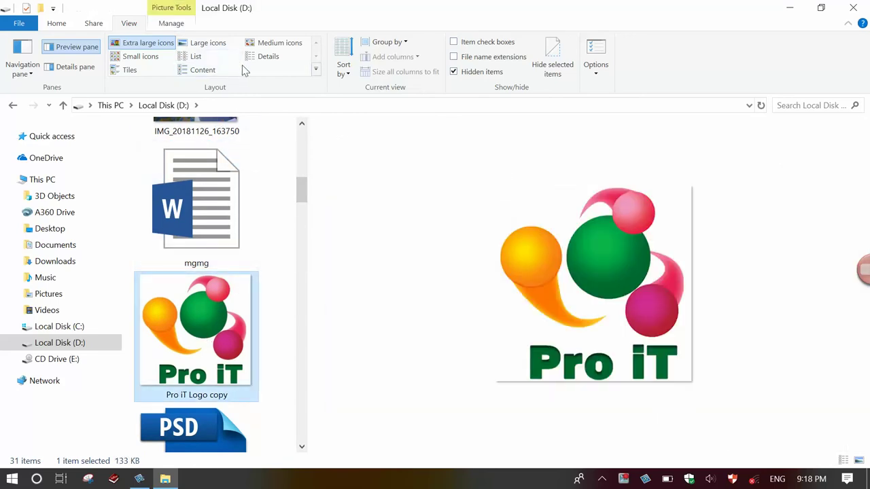
- Preview the house screenshot, the 2 story homes model and other items further down the drive
left_click_drag(301, 192, 303, 298)
left_click(249, 261)
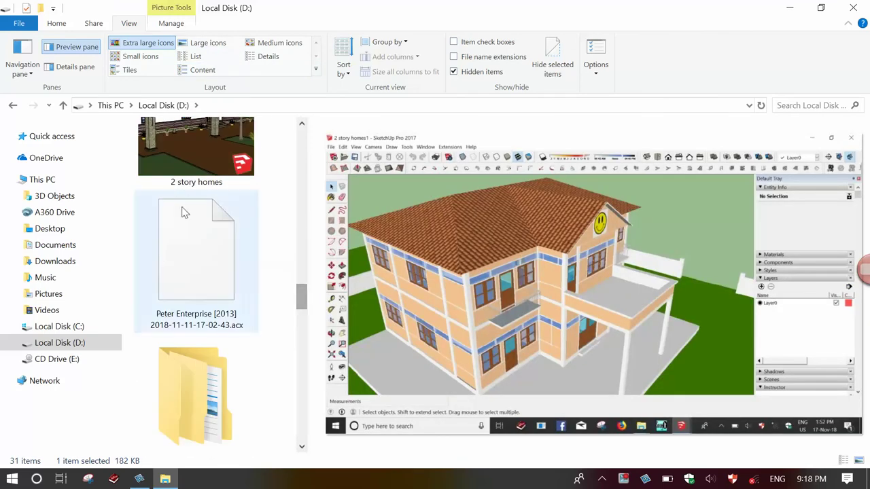
left_click(182, 174)
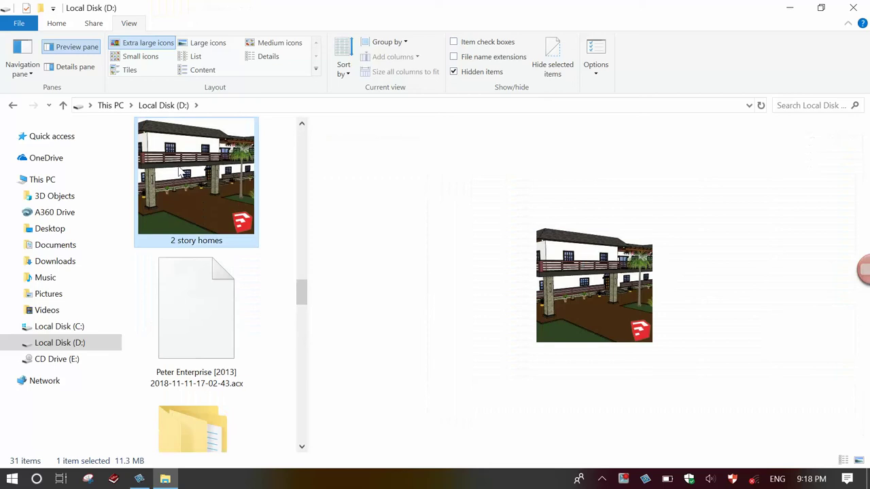
left_click(207, 304)
left_click_drag(301, 293, 301, 335)
left_click(209, 289)
- Open the Learning folder and preview its PDF about configuring the TL-WA501G
right_click(204, 346)
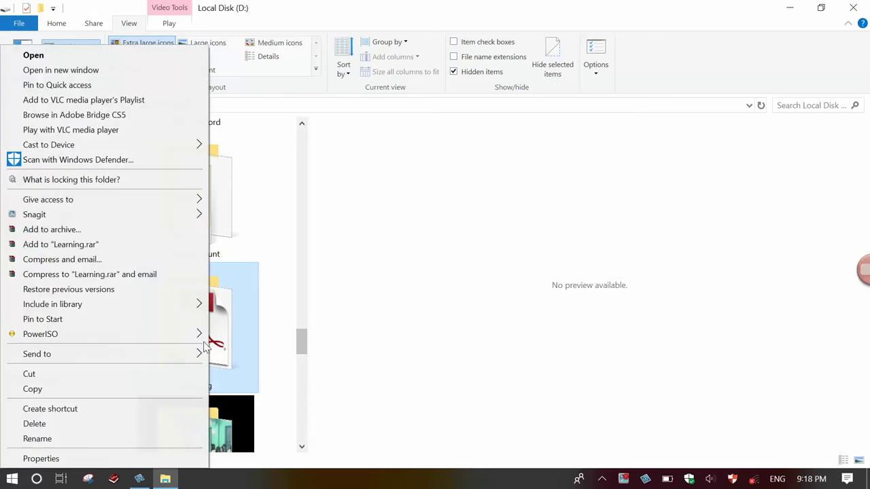
left_click(228, 357)
double_click(226, 355)
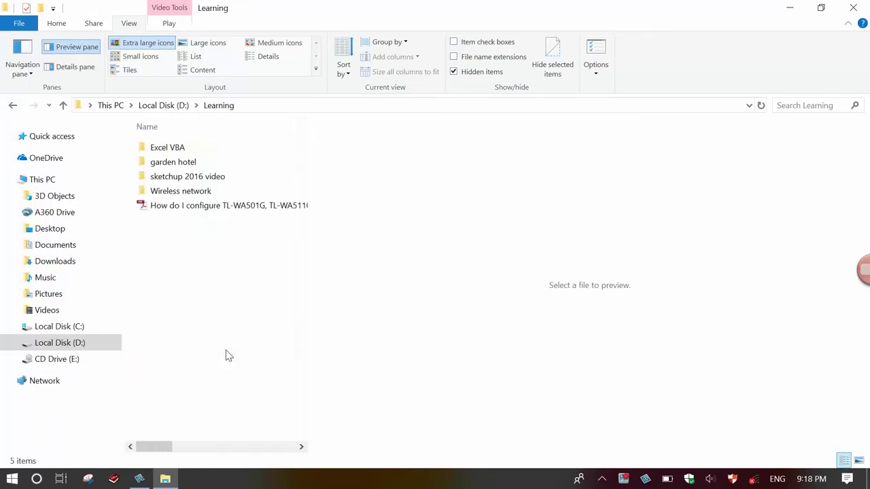
left_click(193, 206)
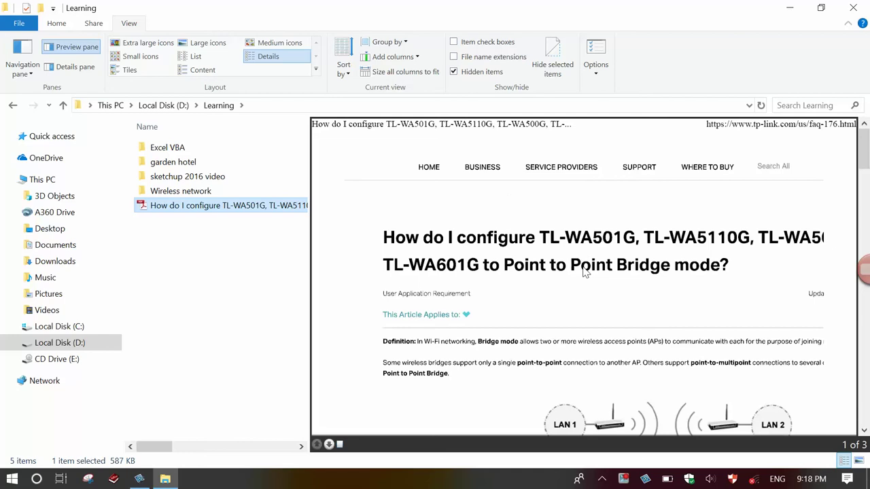
- Scroll the PDF preview, and shrink the preview pane before widening it beyond its original size
left_click_drag(867, 148, 782, 146)
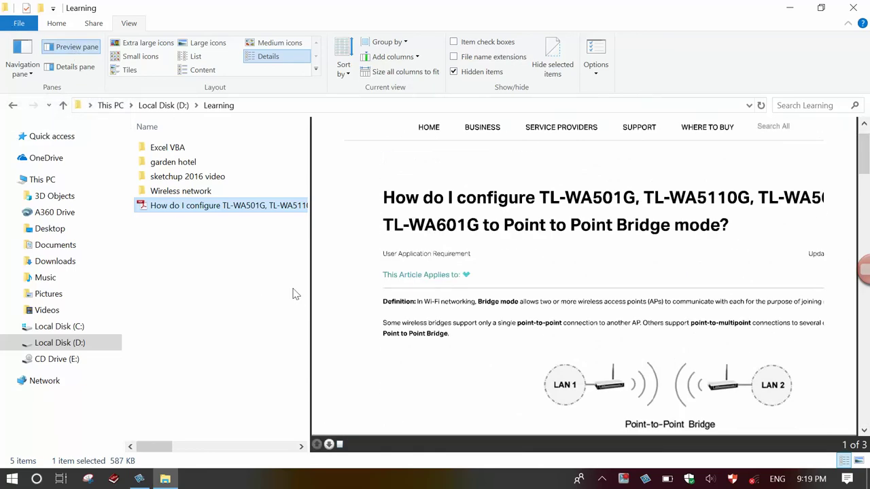
left_click_drag(309, 295, 604, 322)
left_click_drag(656, 327, 248, 299)
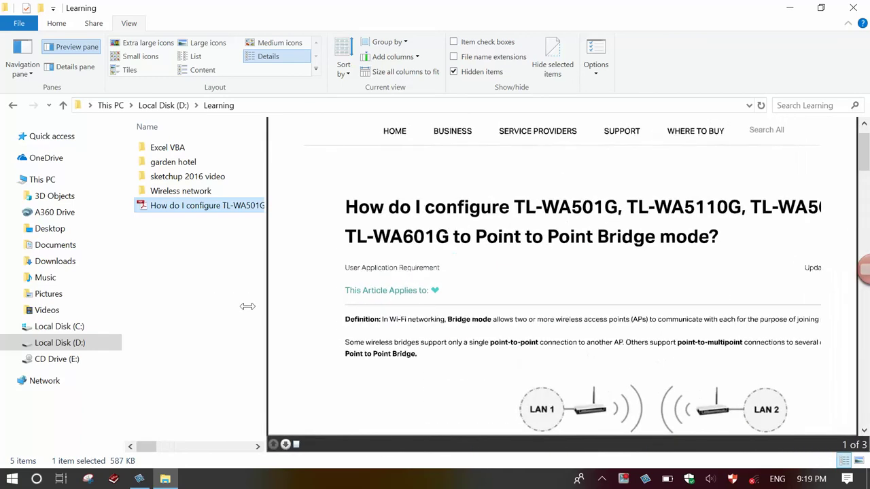
- Return to Local Disk (D:), widen the file list beside the preview, and preview the Pro iT Logo2 image
left_click(157, 107)
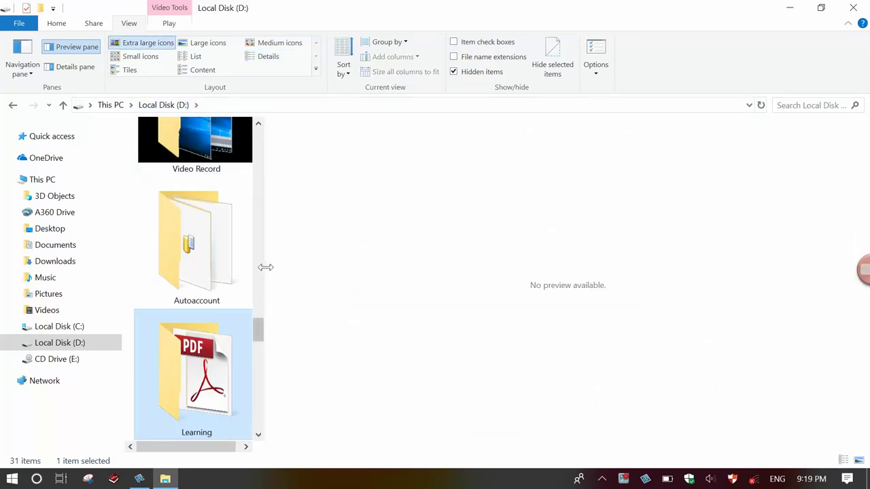
left_click_drag(265, 267, 339, 284)
left_click_drag(339, 333, 337, 139)
right_click(337, 127)
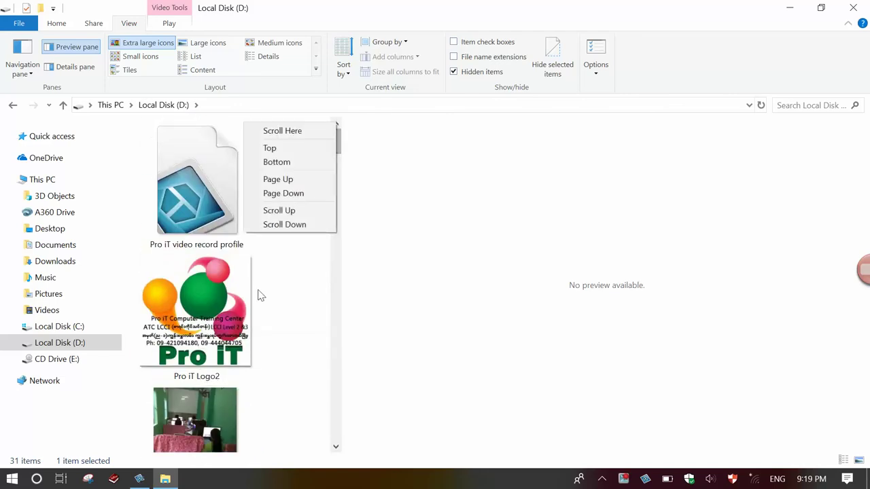
left_click(219, 314)
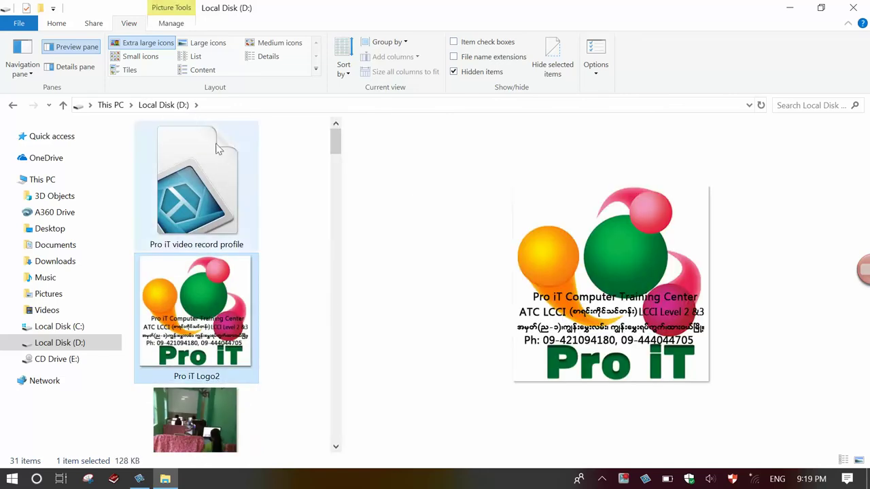
- Replace the Preview pane with the Details pane and view the details of Pro iT video record profile and Pro iT Logo2
left_click(75, 51)
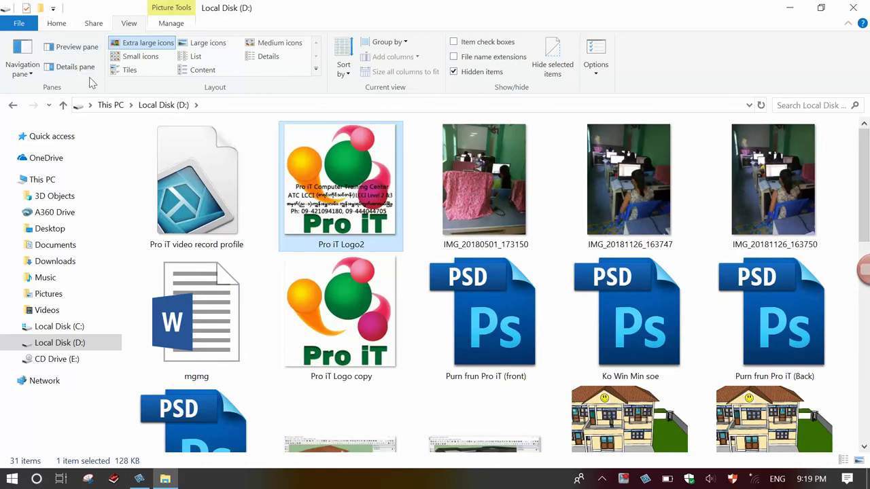
left_click(76, 66)
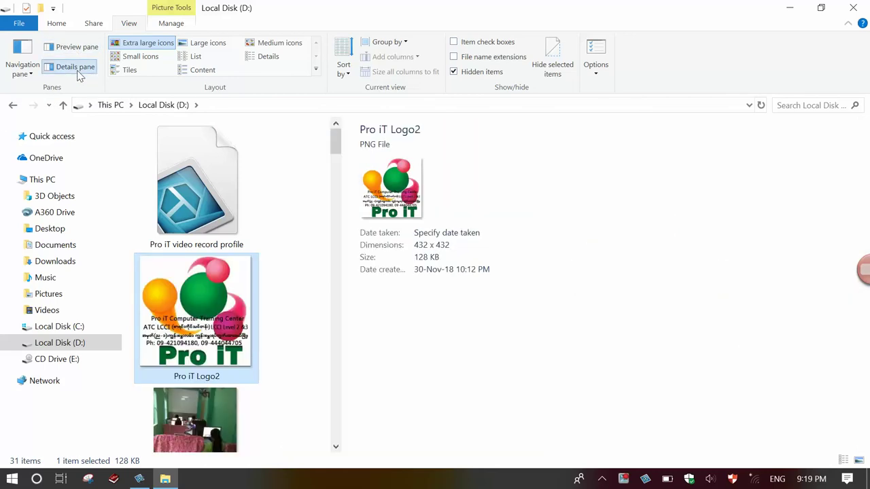
left_click(77, 73)
left_click(77, 74)
left_click(196, 225)
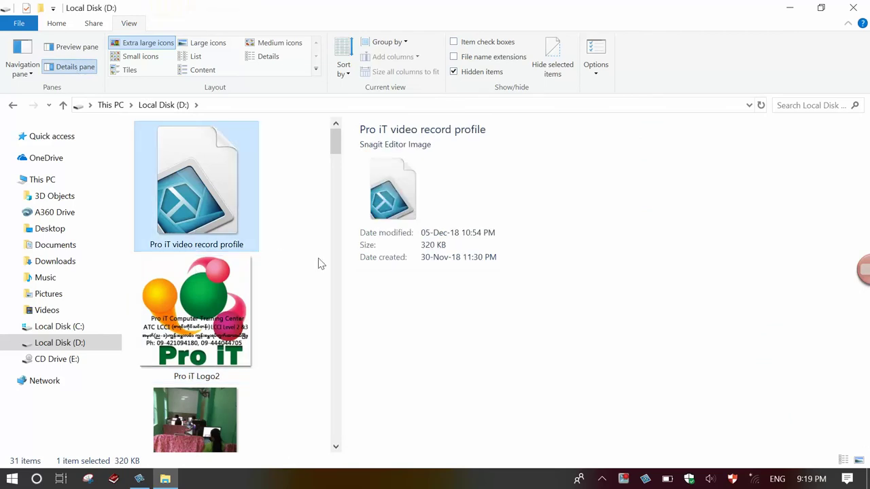
left_click(204, 284)
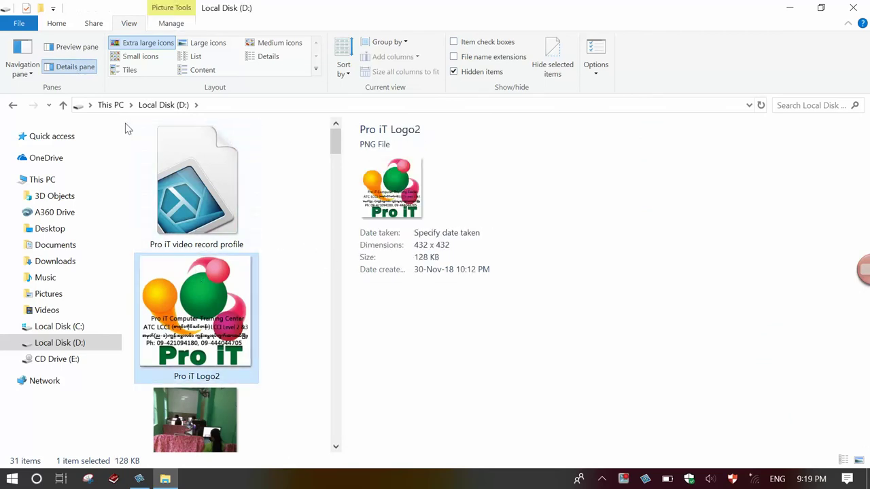
- Hide the Details pane, show Pro iT Logo2 in the Preview pane, and switch back to the Details pane
left_click(62, 70)
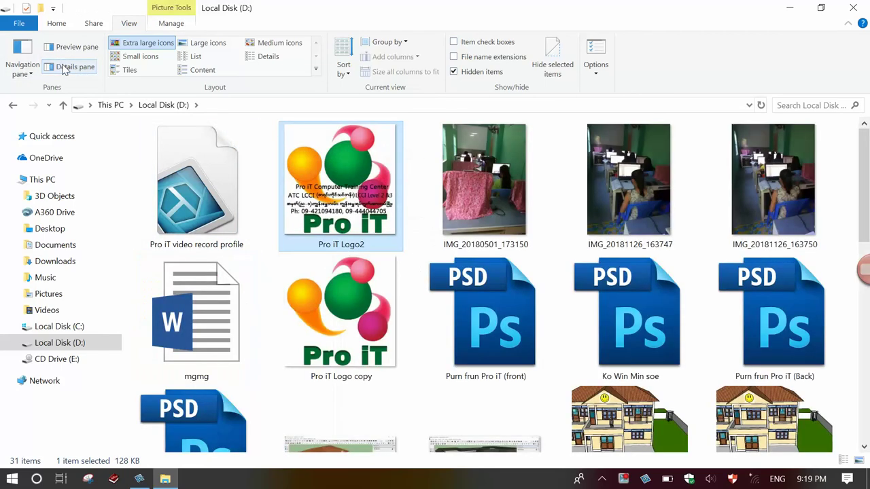
left_click(66, 50)
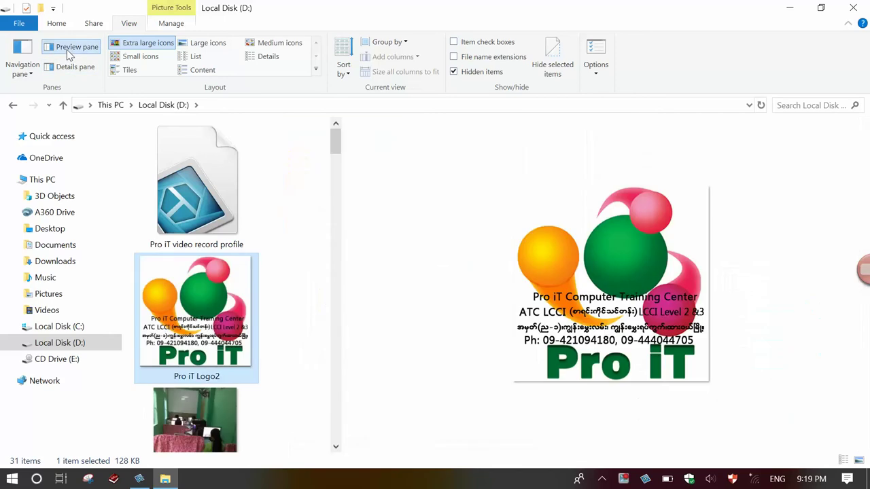
left_click(71, 71)
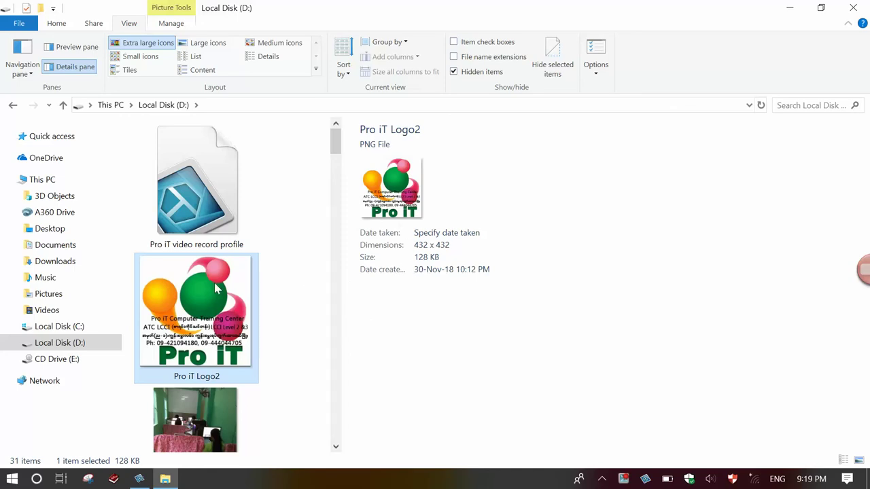
- Open the Pro iT Logo2 image and close it again, and view the details of the mgmg Word document
double_click(255, 271)
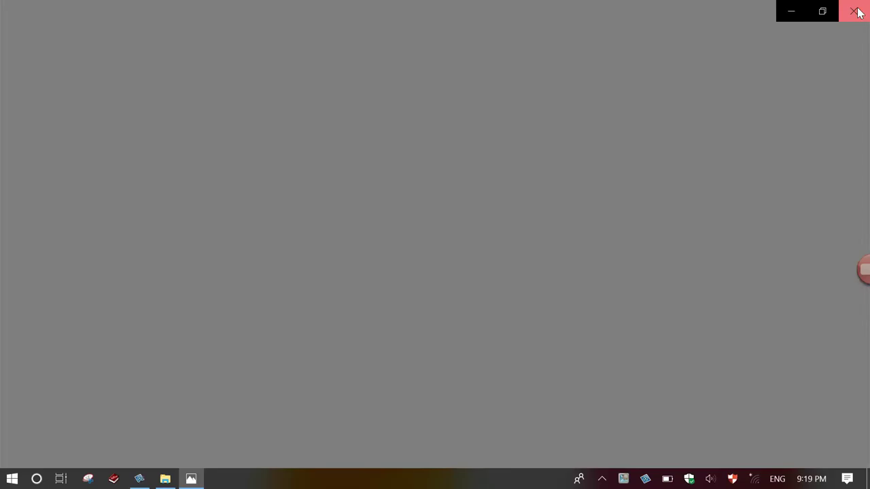
left_click(855, 12)
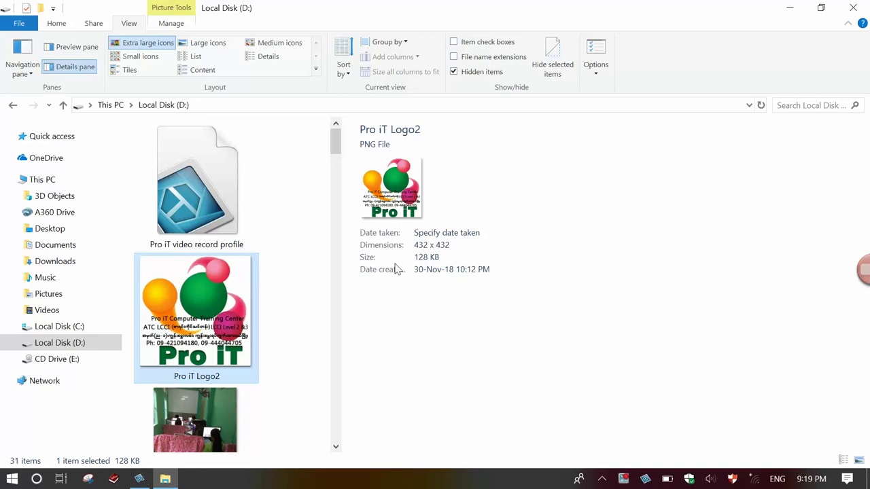
left_click_drag(335, 144, 336, 192)
left_click(208, 194)
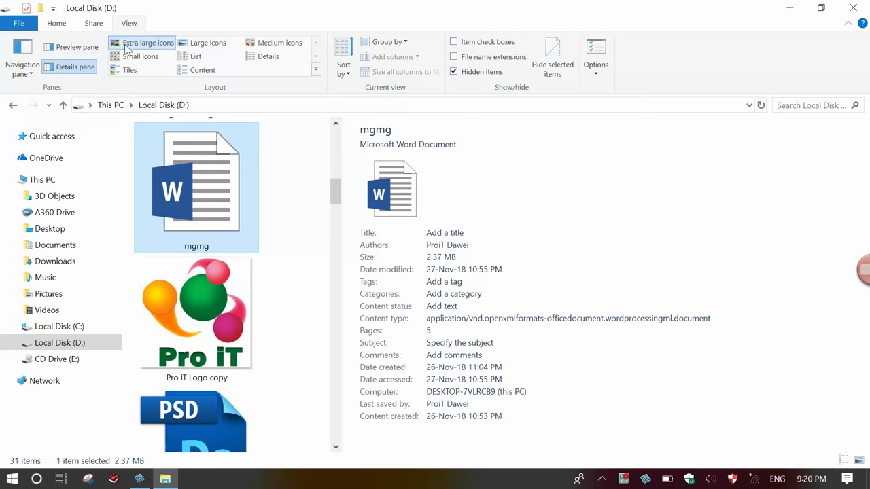
- Show mgmg in the Preview pane, switch back to the Details pane, and hide the Details pane
left_click(67, 48)
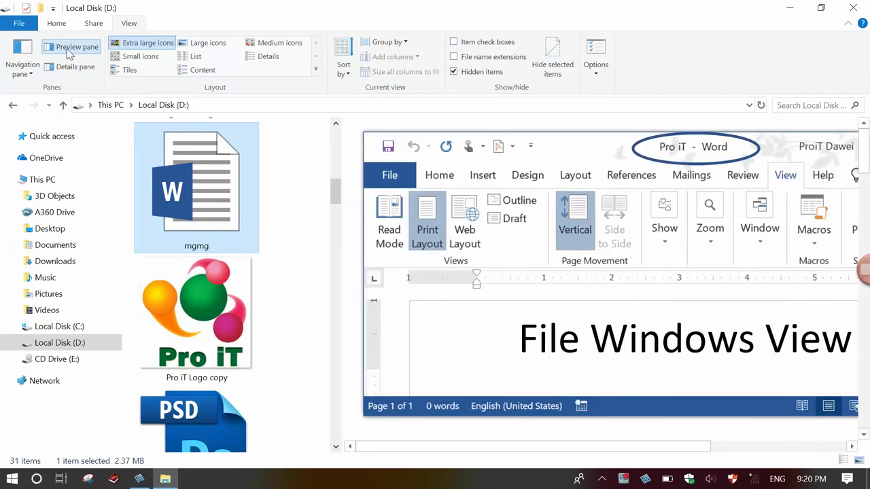
left_click(68, 67)
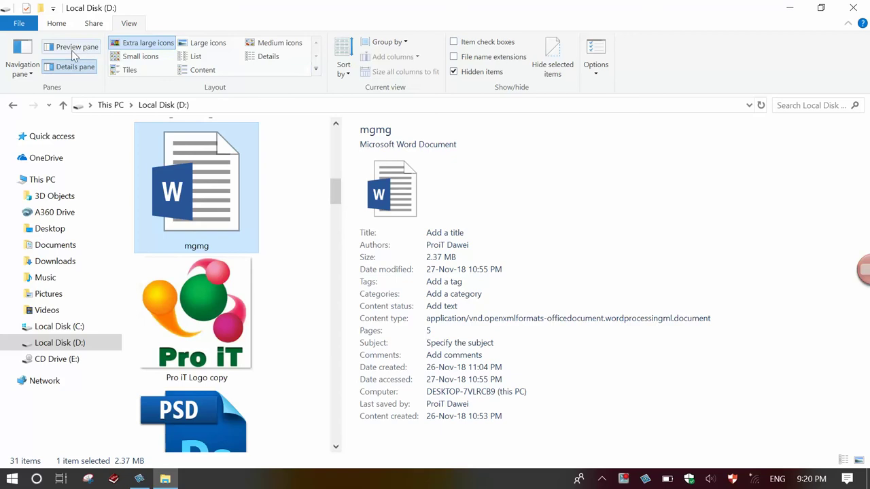
left_click(72, 68)
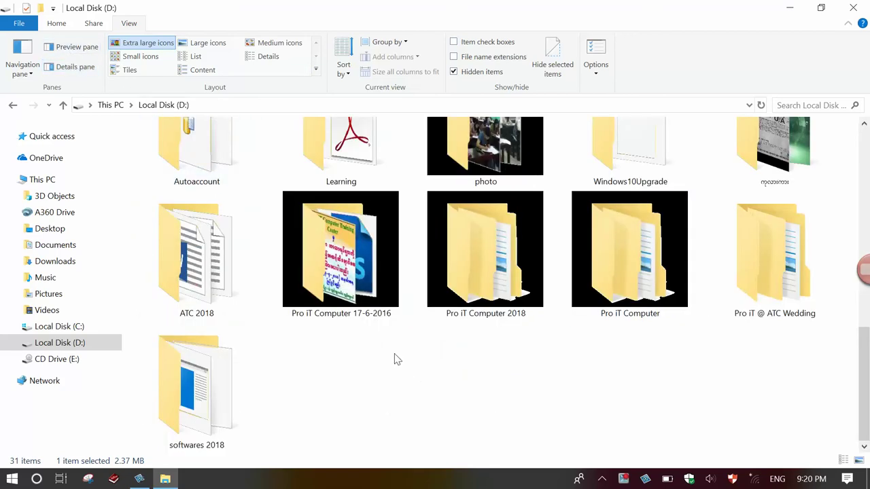
scroll(396, 361, "up", 5)
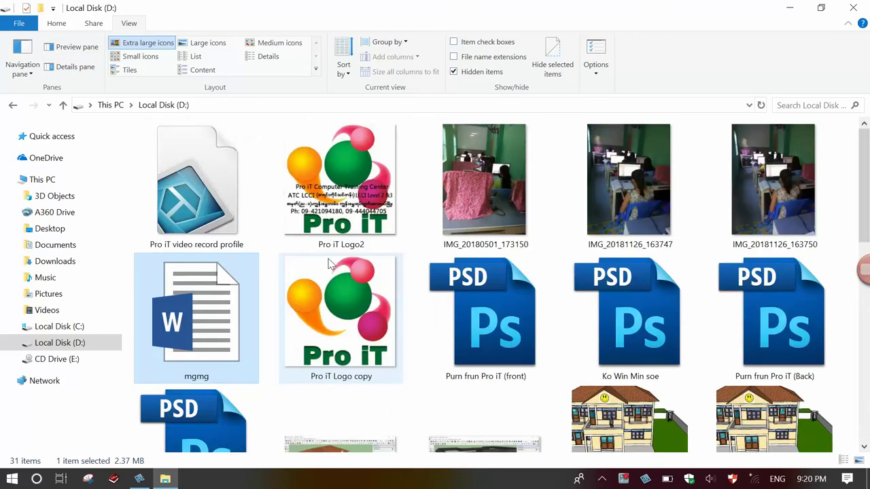
- Check the topic list in Snagit Editor, minimise it, and set Local Disk (D:) in File Explorer to the Details layout
left_click(146, 480)
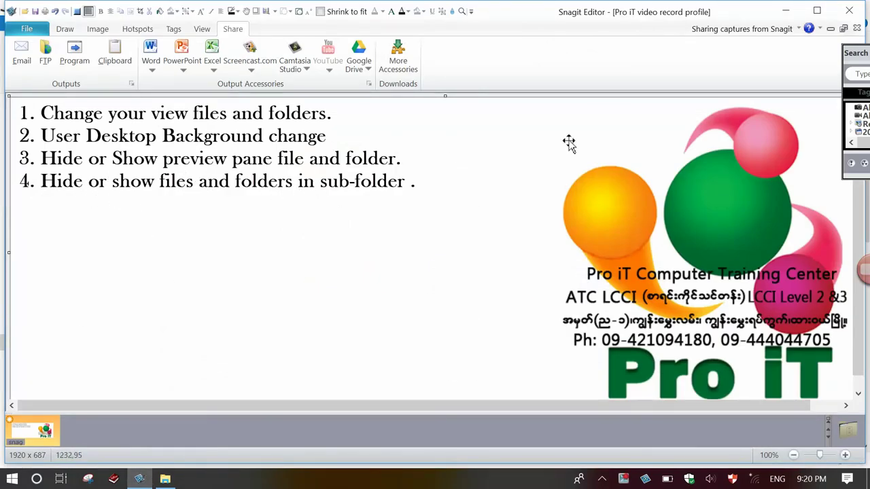
left_click(785, 10)
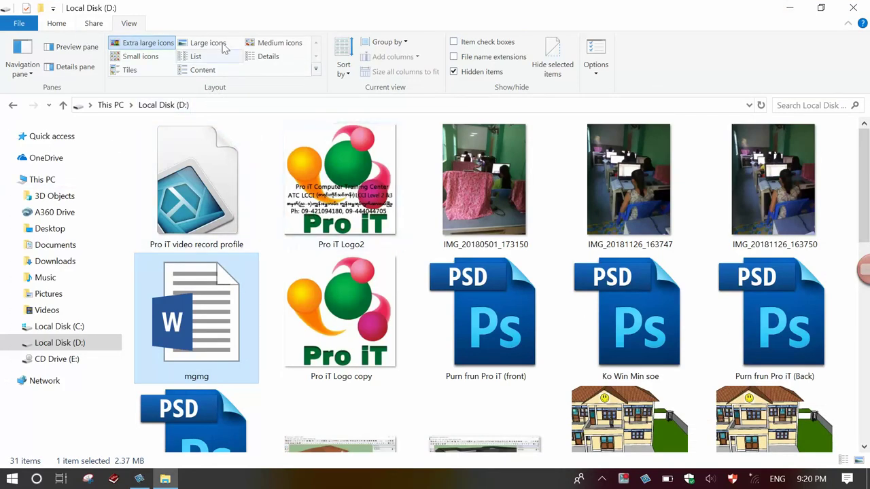
left_click(265, 56)
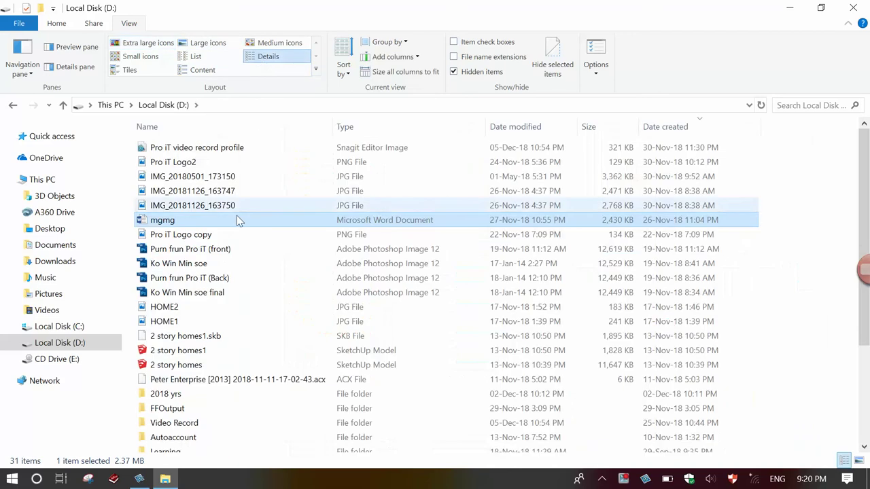
- Open the Jun folder inside 2018 yrs and Mar on Local Disk (D:)
scroll(237, 256, "down", 1)
scroll(237, 256, "down", 1)
double_click(168, 316)
double_click(160, 178)
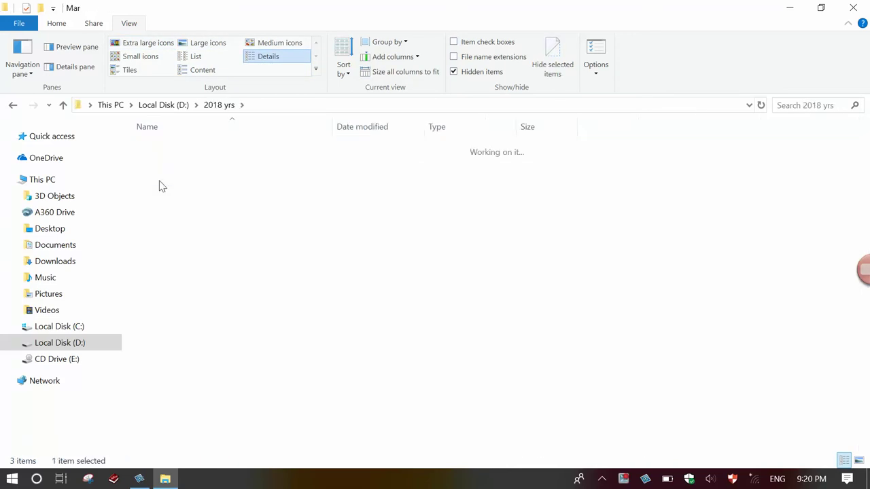
left_click(157, 153)
left_click(157, 151)
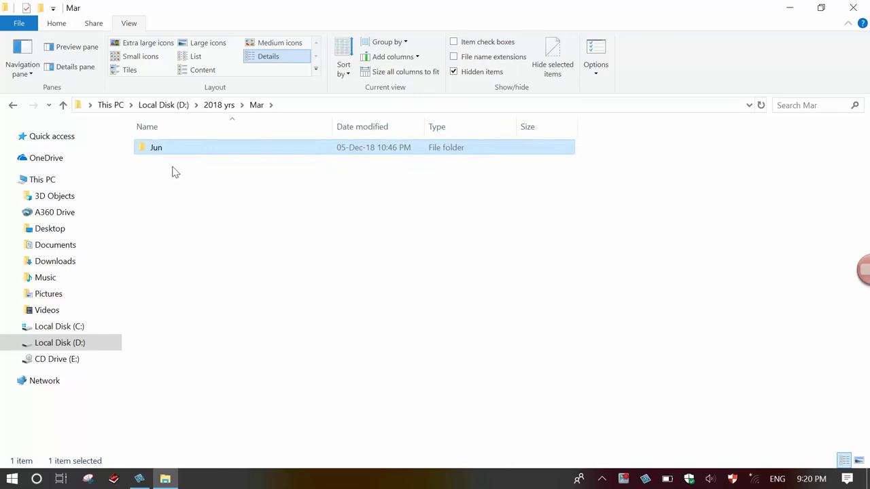
double_click(191, 150)
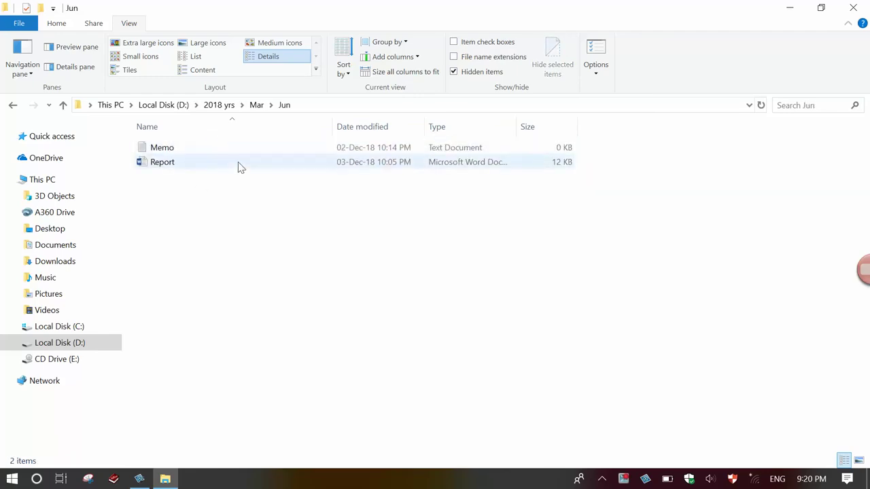
- Apply the Hidden attribute to the Memo text file through its properties
left_click(169, 149)
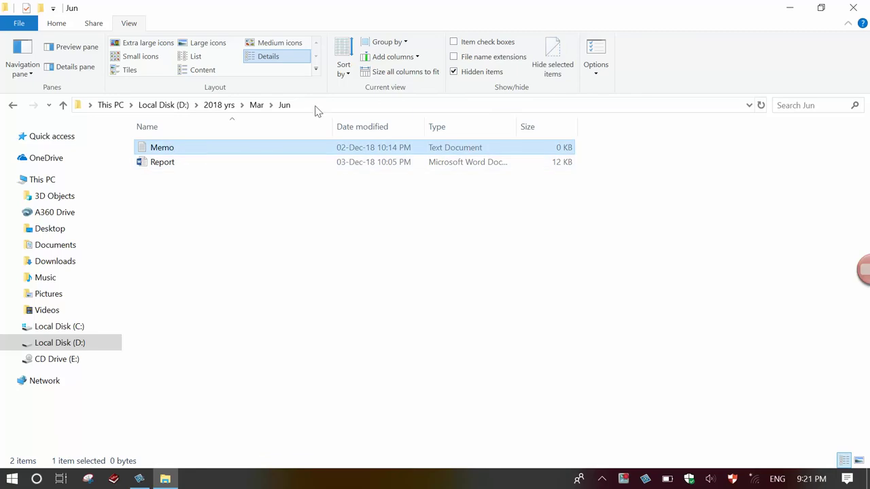
right_click(210, 151)
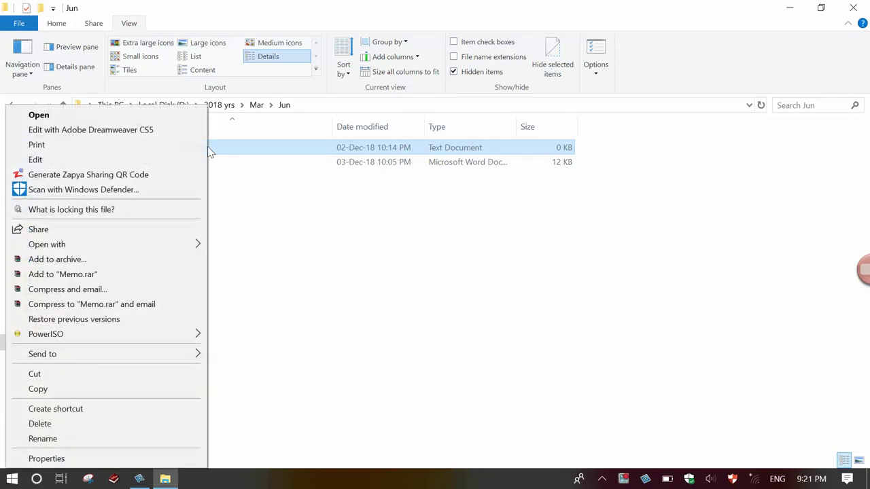
right_click(72, 457)
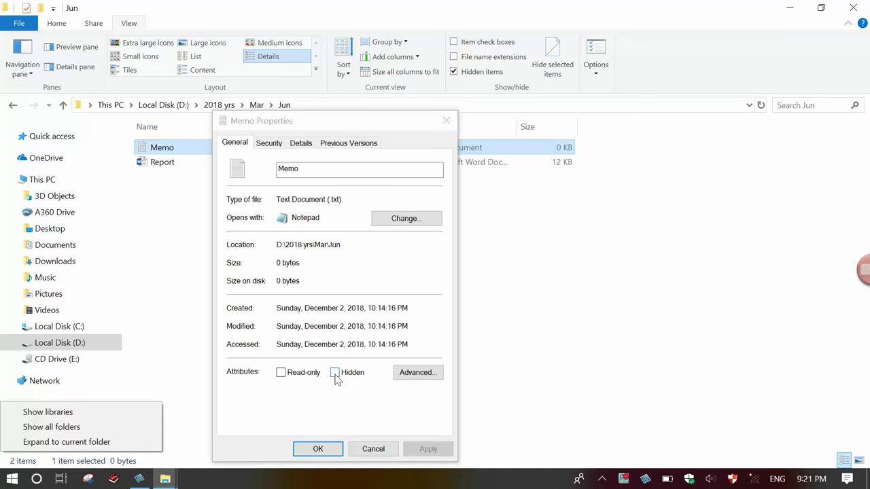
left_click(236, 151)
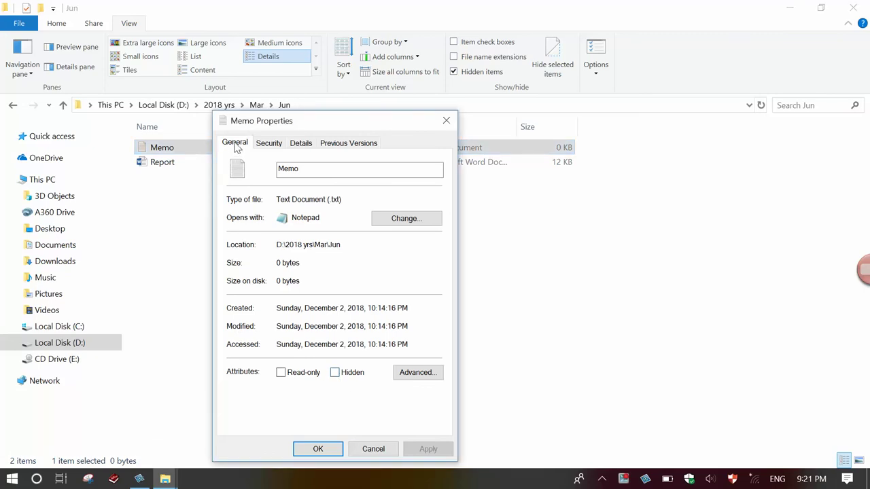
left_click_drag(284, 126, 363, 115)
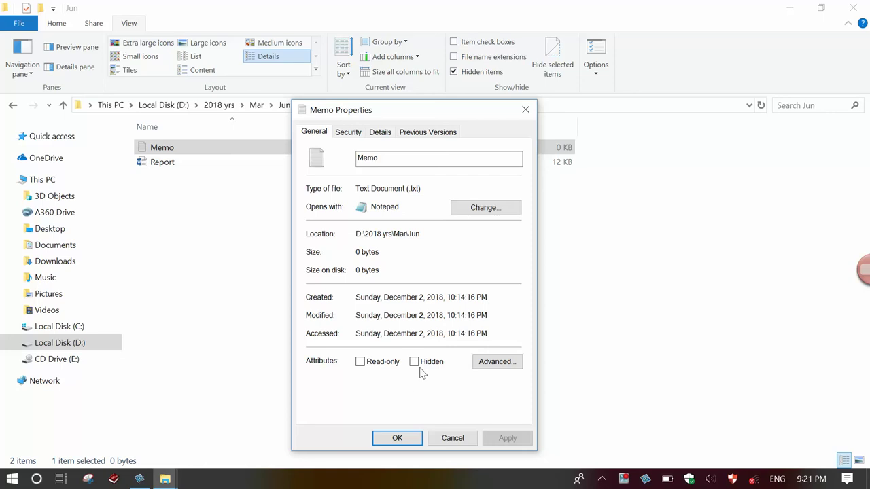
left_click(420, 367)
left_click(507, 438)
left_click(398, 437)
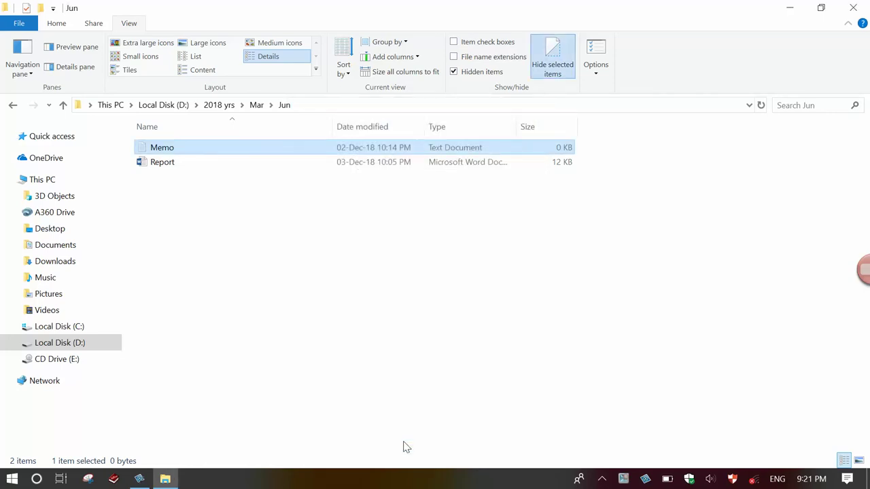
left_click(287, 294)
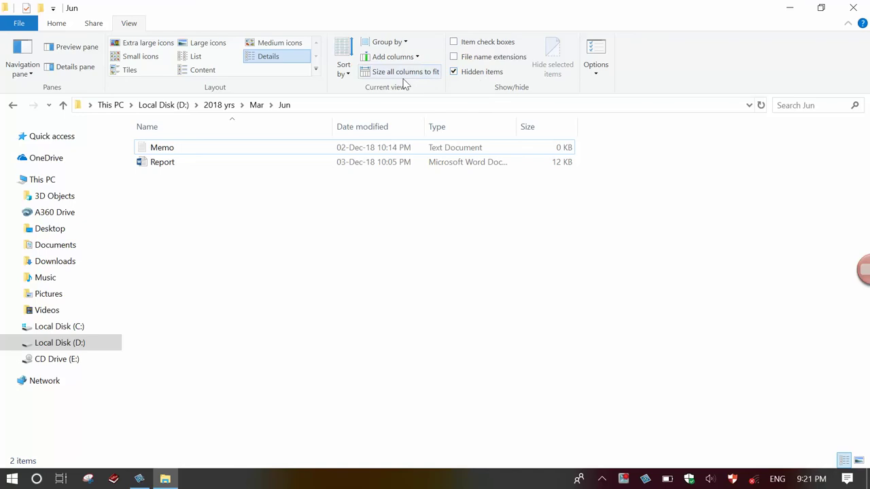
- Turn off the display of hidden items and reopen the Jun folder from 2018 yrs through Mar
left_click(454, 72)
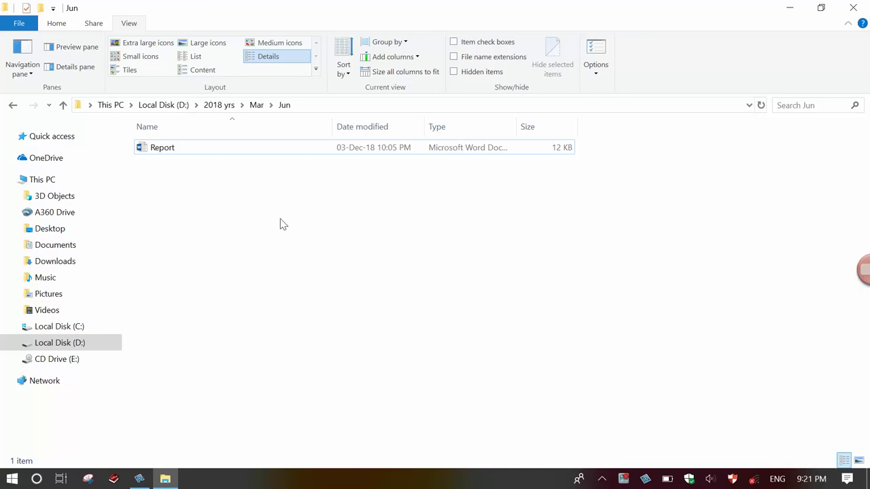
left_click(219, 105)
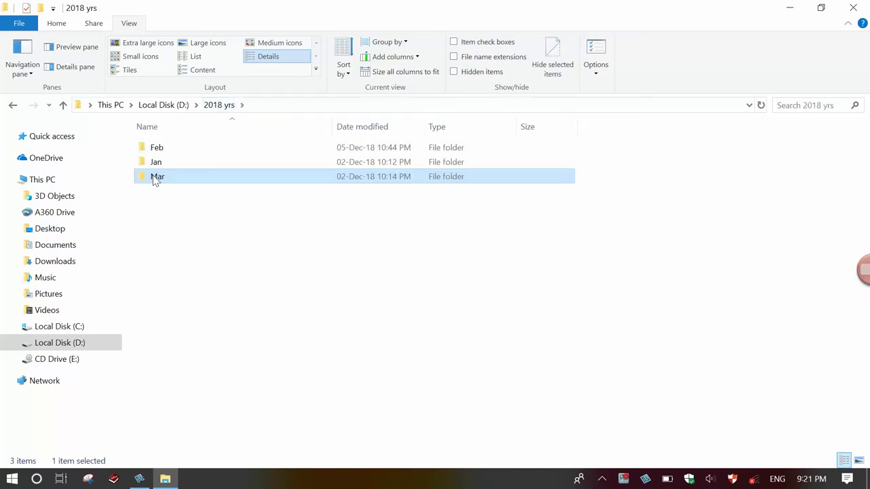
double_click(155, 179)
double_click(159, 149)
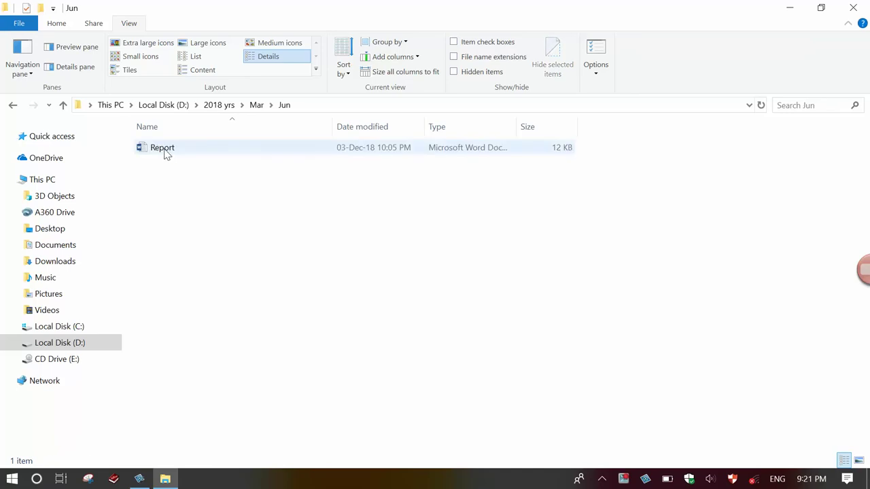
- Turn on the display of hidden items and clear the Memo file's Hidden attribute in its properties
left_click(459, 76)
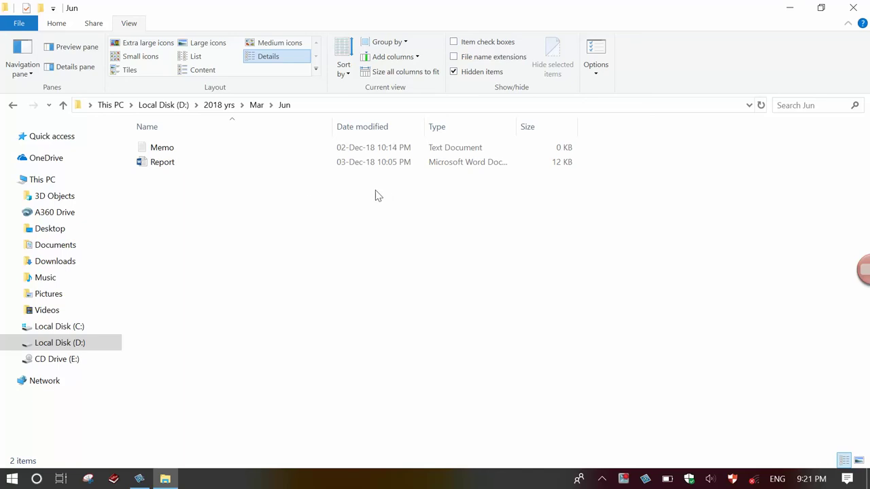
left_click(169, 152)
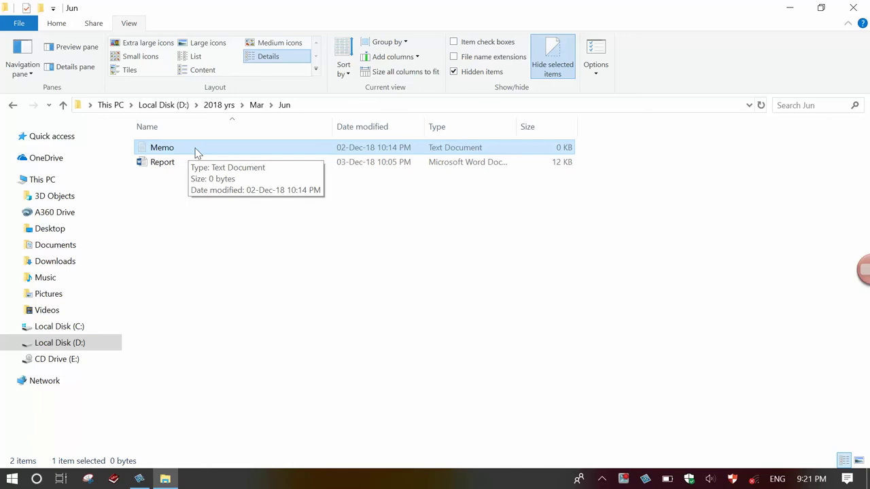
right_click(195, 151)
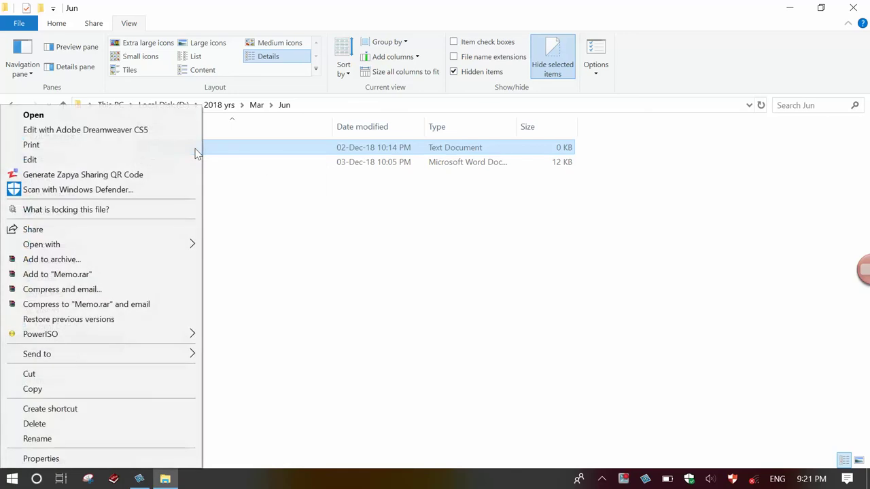
left_click(46, 458)
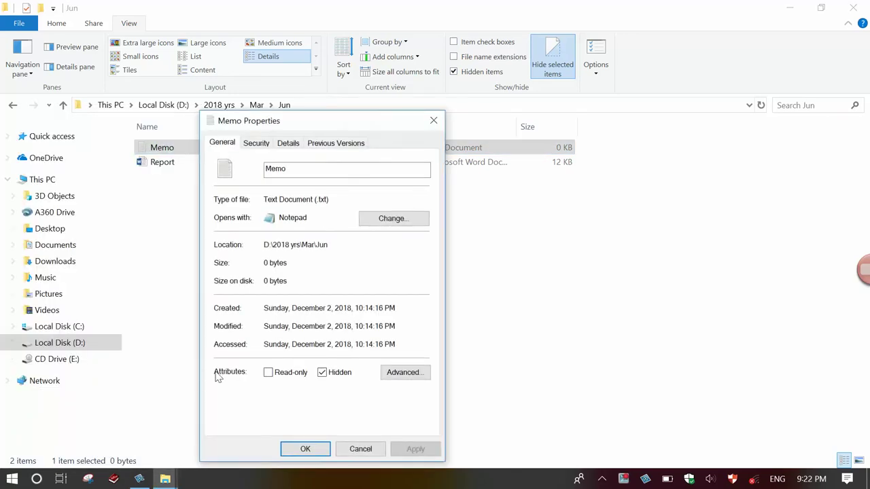
left_click(324, 378)
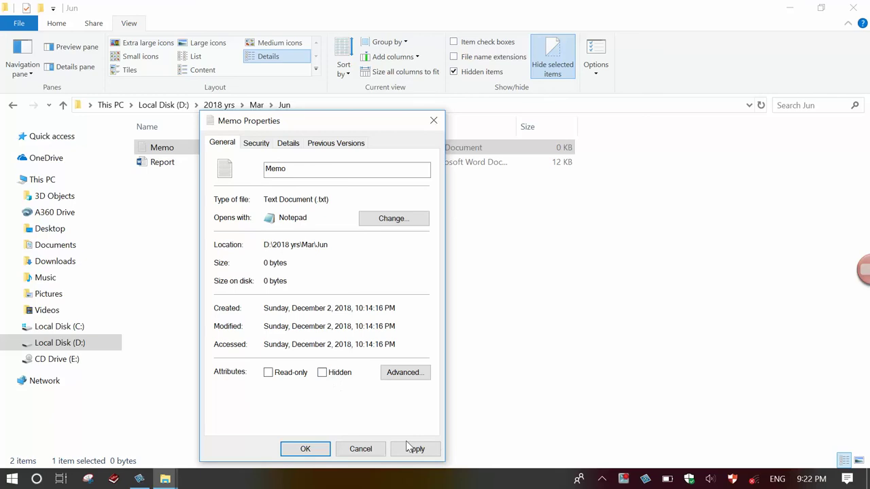
left_click(305, 451)
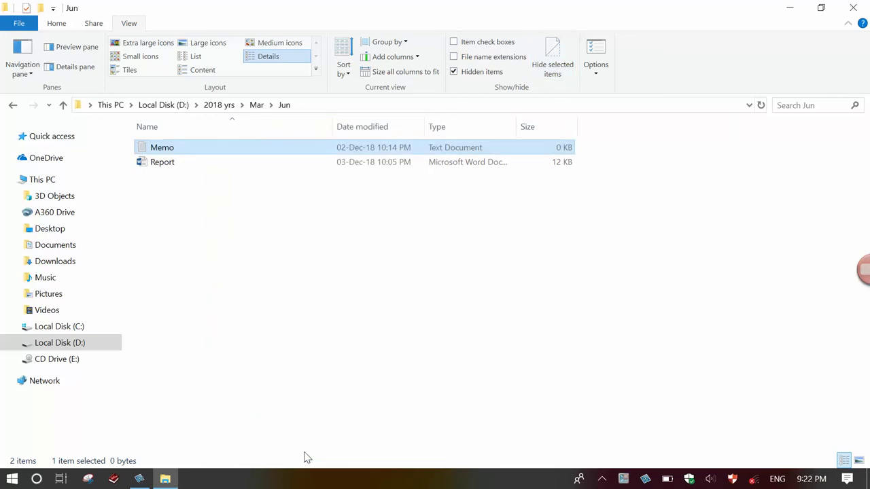
left_click(230, 295)
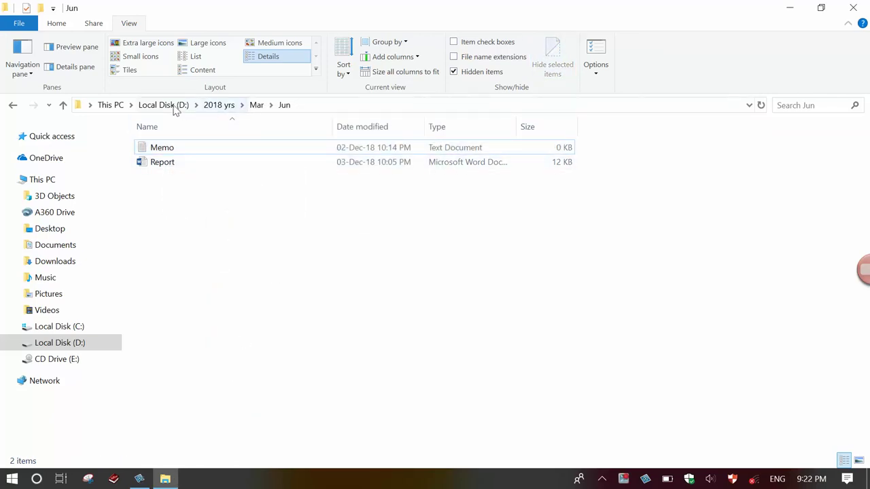
- Return to Local Disk (D:), open the Jan folder inside 2018 yrs, and select the Apr folder
left_click(297, 107)
left_click(265, 241)
left_click(146, 106)
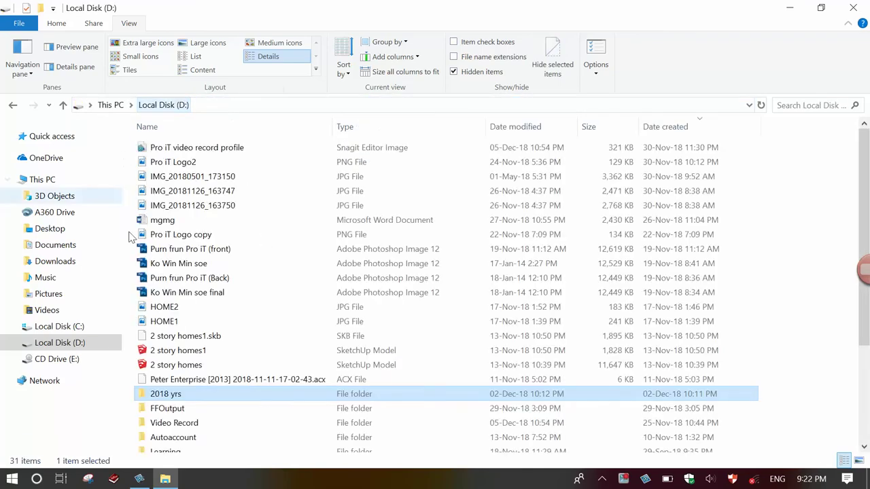
scroll(226, 362, "down", 2)
scroll(225, 359, "down", 1)
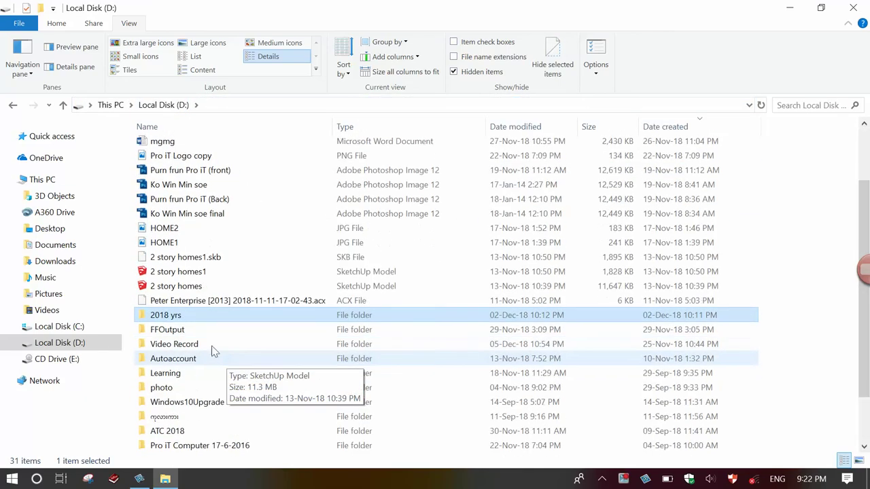
double_click(182, 316)
double_click(163, 165)
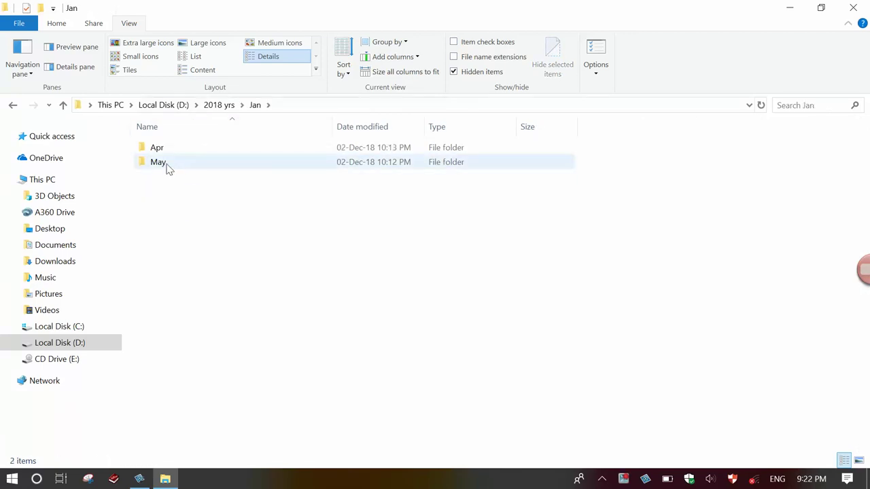
left_click(167, 165)
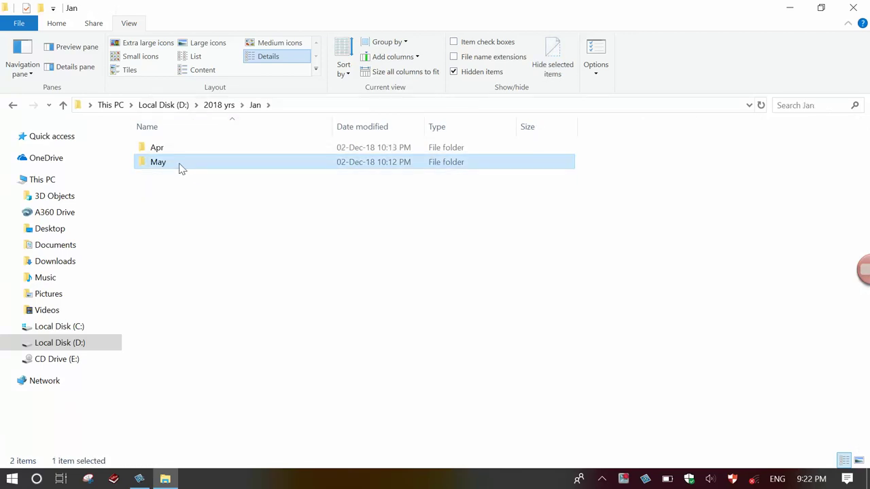
left_click(173, 149)
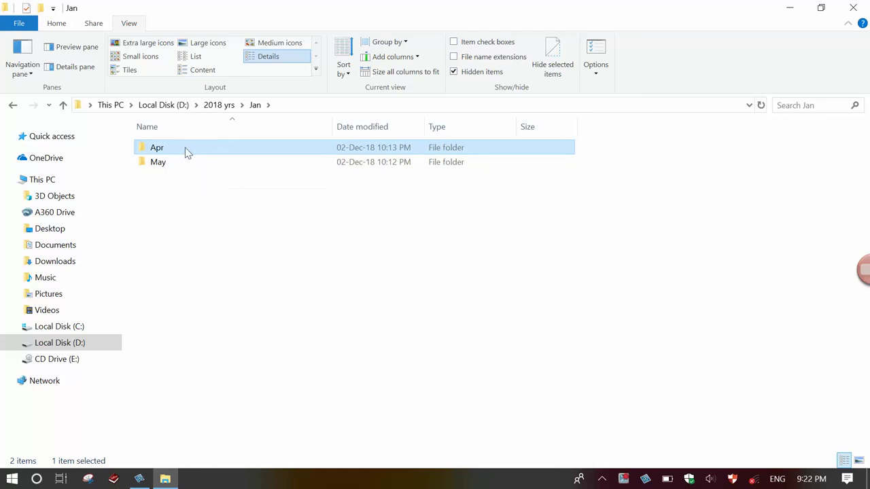
- Apply the Hidden attribute to the Apr folder, its subfolders and files through its properties
right_click(186, 150)
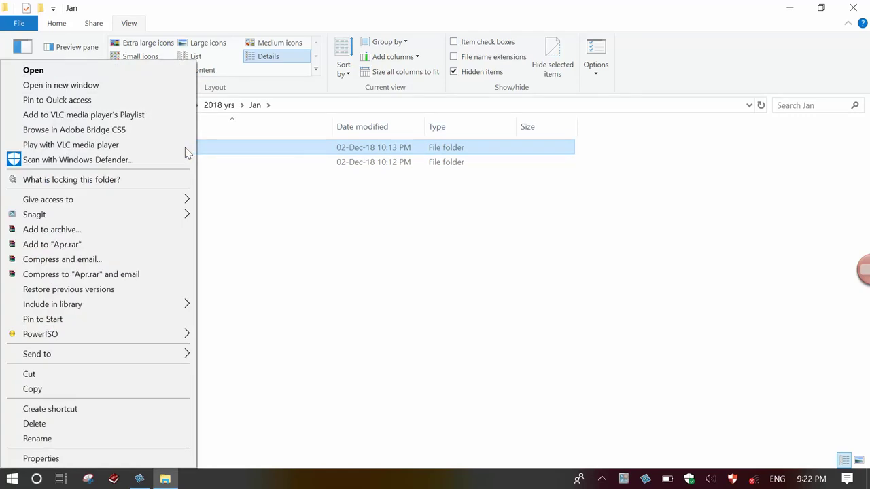
left_click(37, 460)
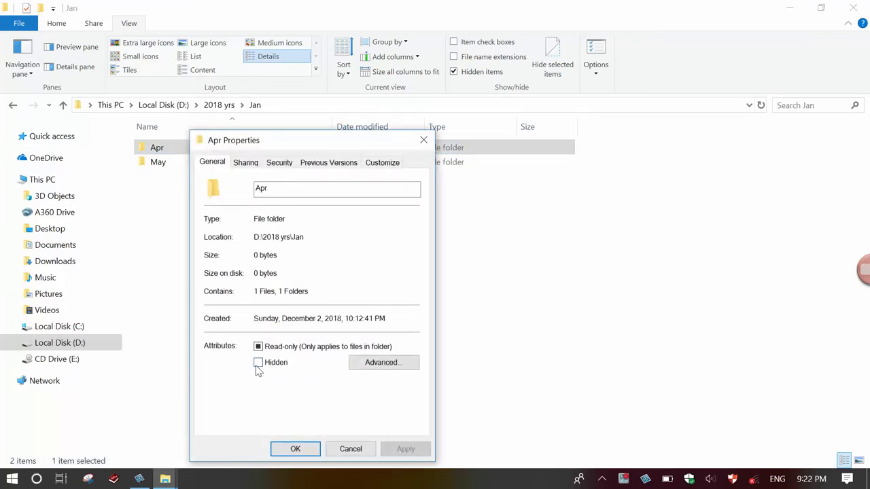
left_click(297, 452)
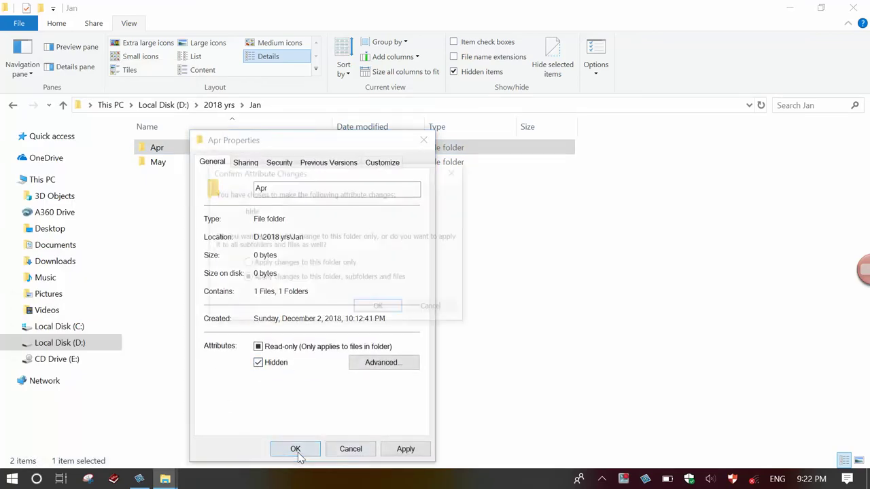
left_click(380, 309)
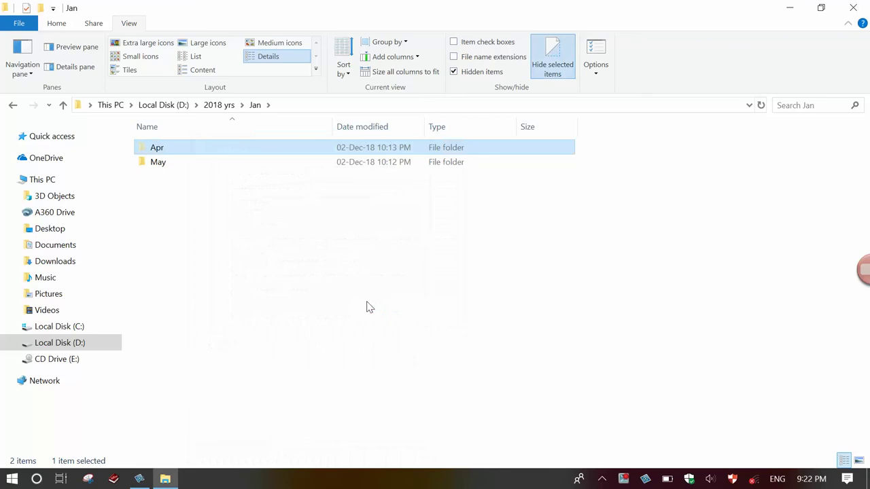
left_click(234, 245)
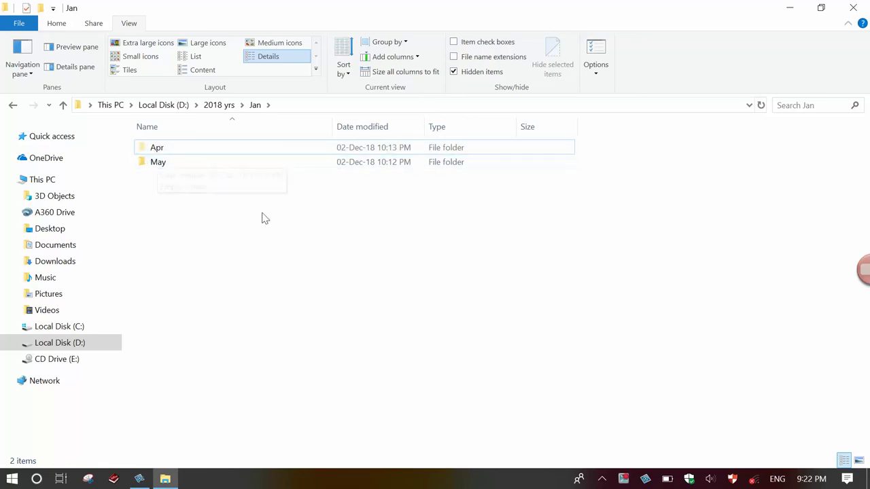
- Turn off the display of hidden items, close the window, and reopen the Jan folder in 2018 yrs on Local Disk (D:)
left_click(453, 72)
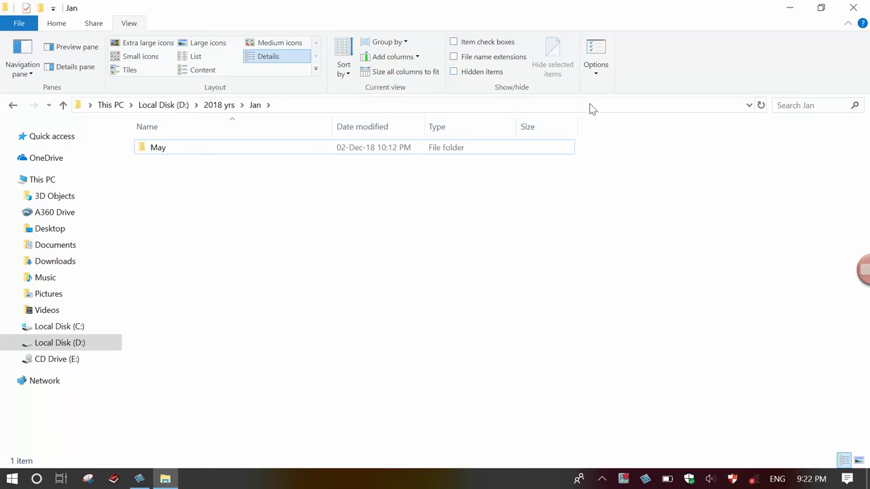
left_click(853, 7)
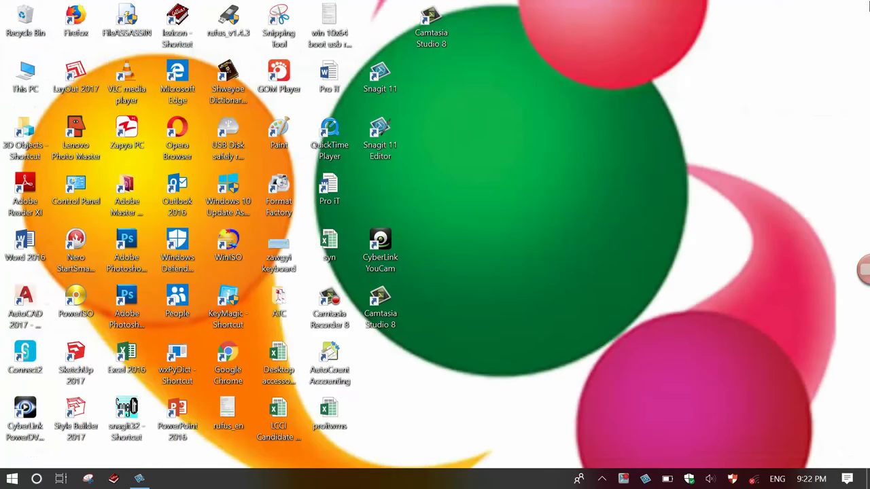
double_click(25, 76)
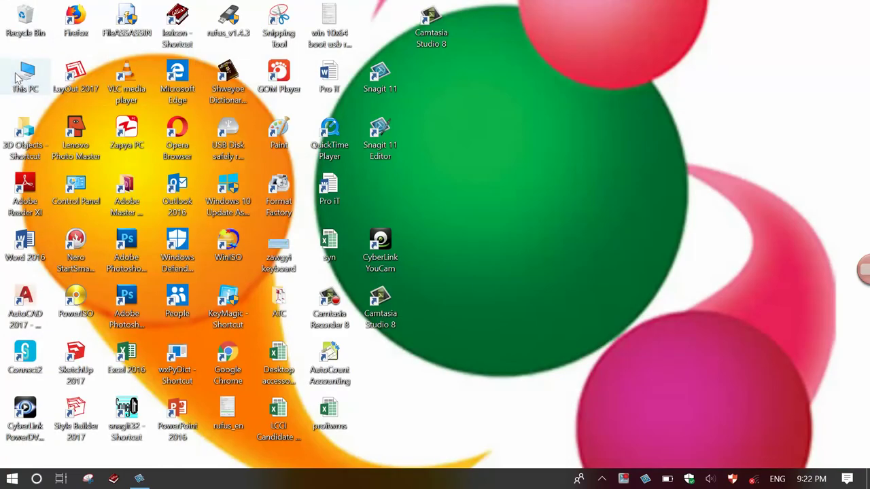
double_click(530, 257)
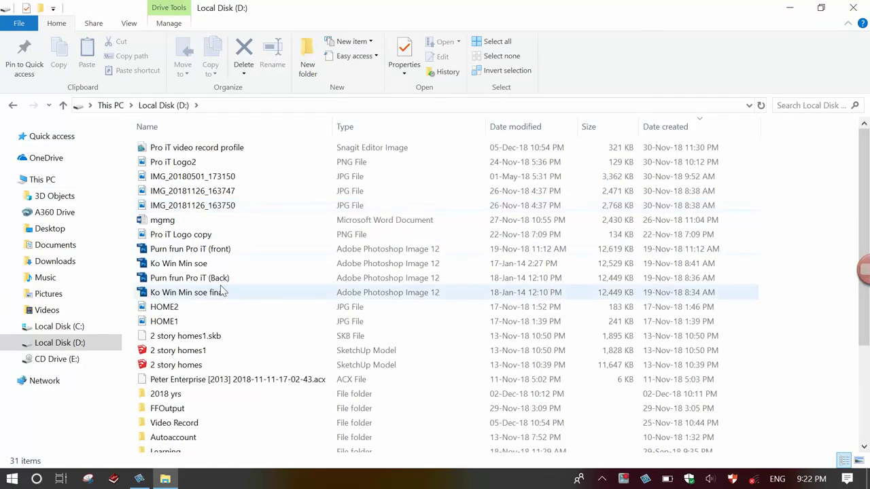
left_click(178, 394)
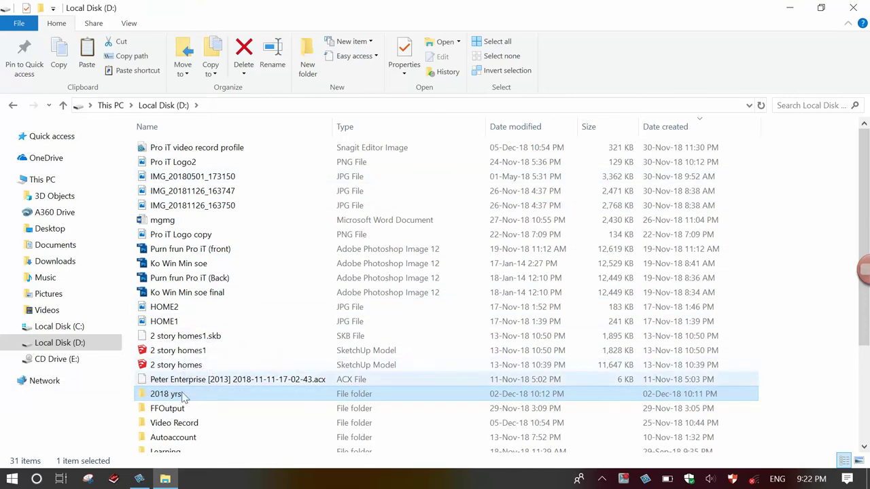
double_click(183, 398)
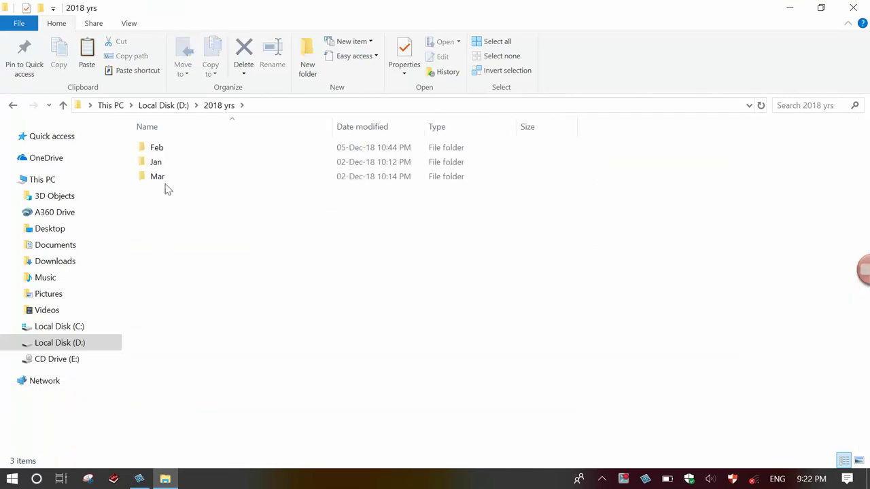
left_click(163, 167)
double_click(163, 168)
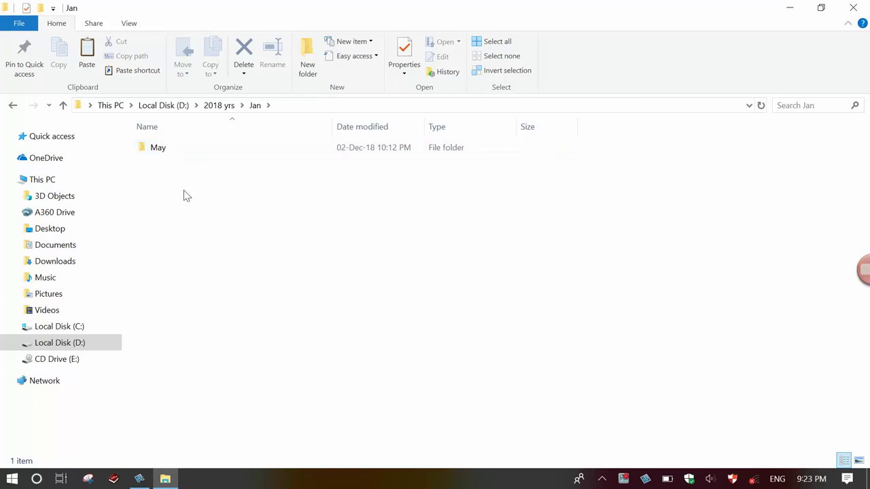
- Turn on the display of hidden items in the Jan folder
left_click(126, 24)
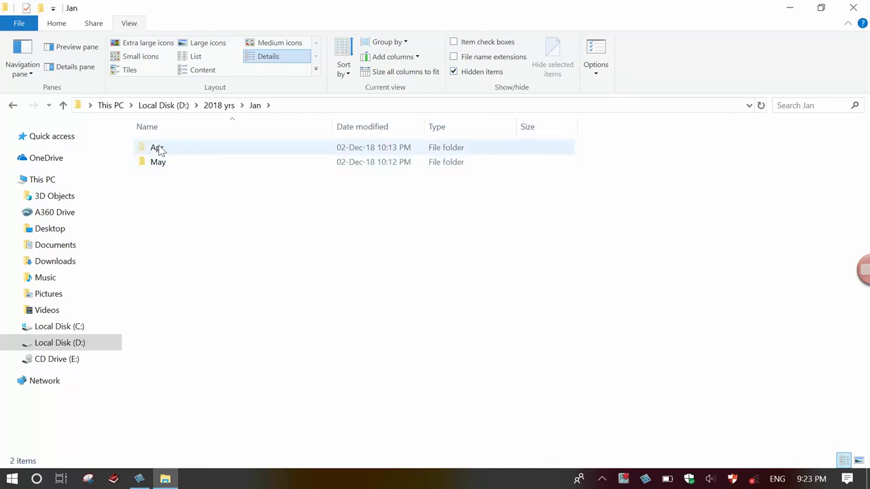
left_click(178, 145)
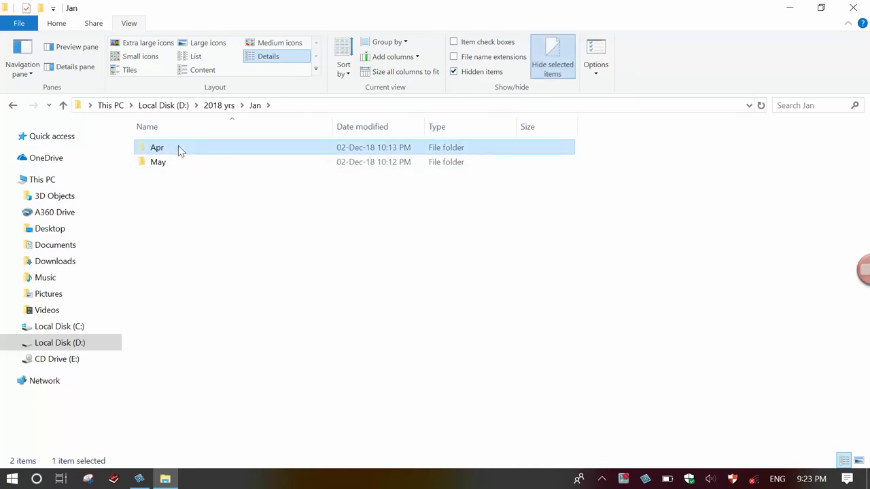
right_click(224, 213)
left_click(278, 219)
right_click(278, 220)
left_click(353, 214)
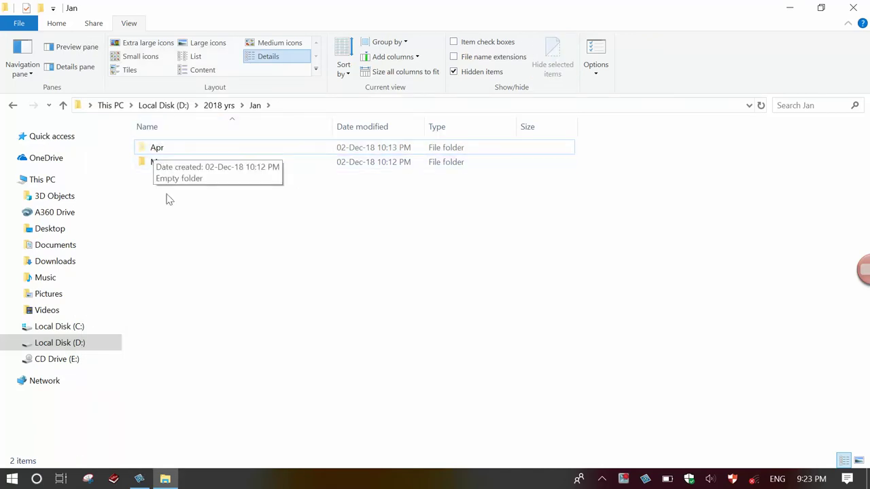
right_click(170, 147)
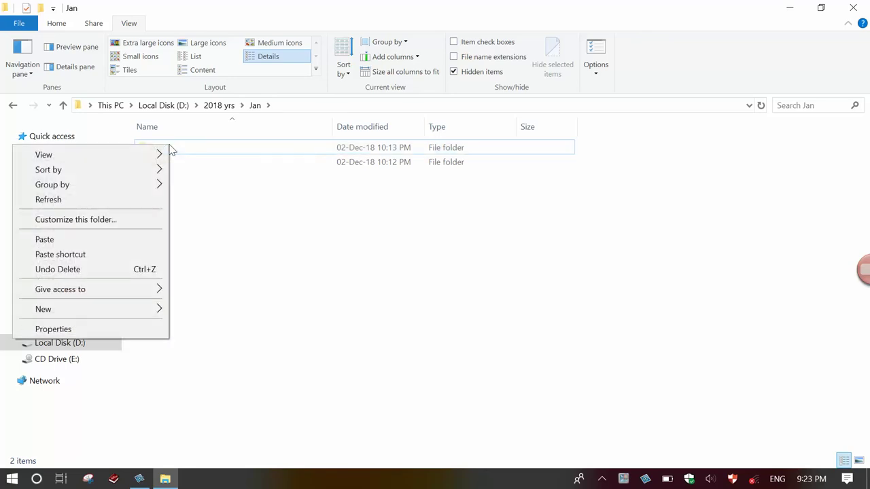
left_click(79, 330)
right_click(77, 330)
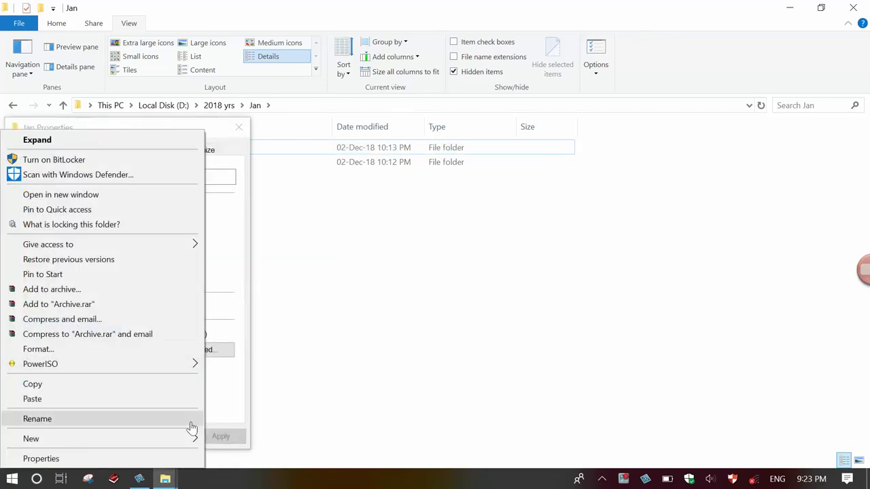
left_click(218, 418)
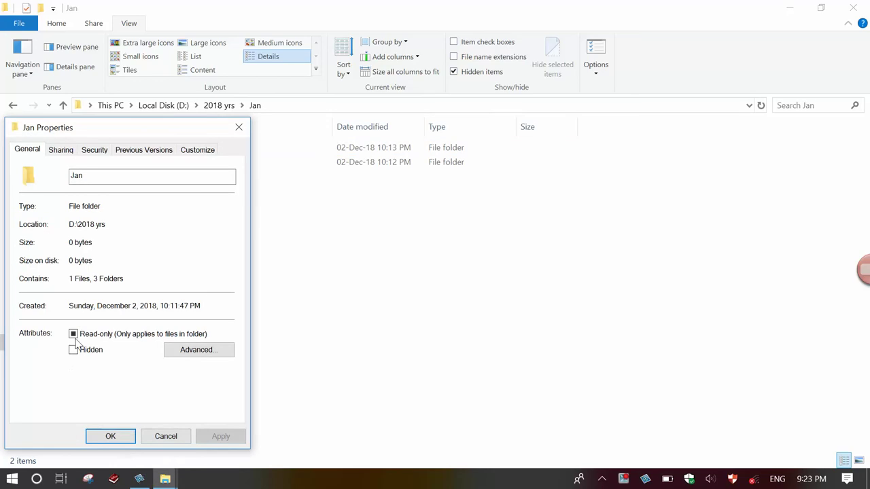
left_click(111, 436)
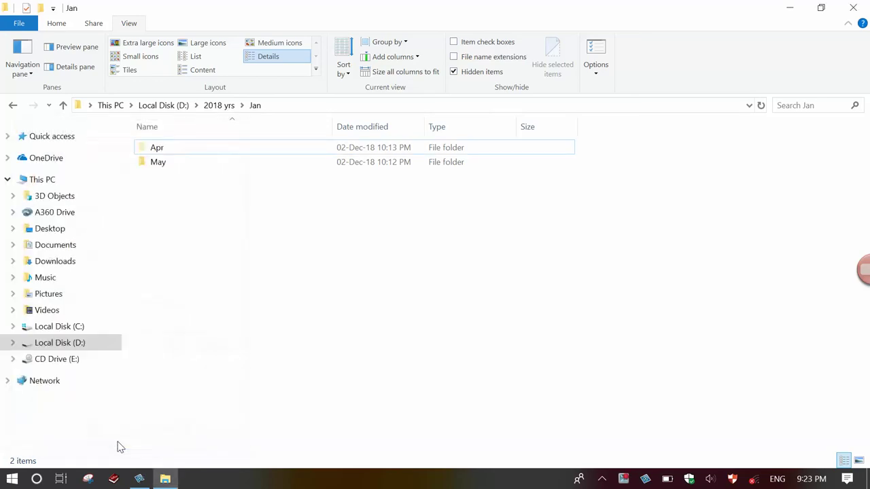
- Clear the Apr folder's Hidden attribute in its properties, applying the change to the folder, subfolders and files
left_click(169, 147)
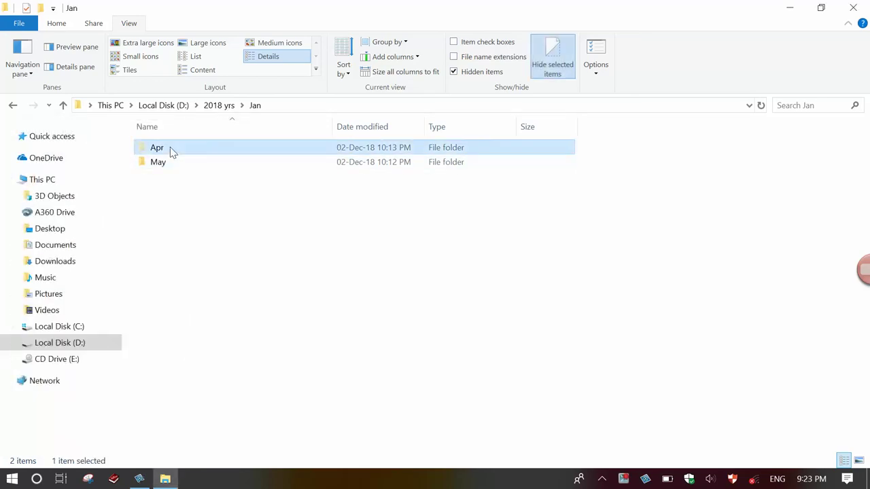
right_click(169, 147)
left_click(29, 459)
left_click(246, 364)
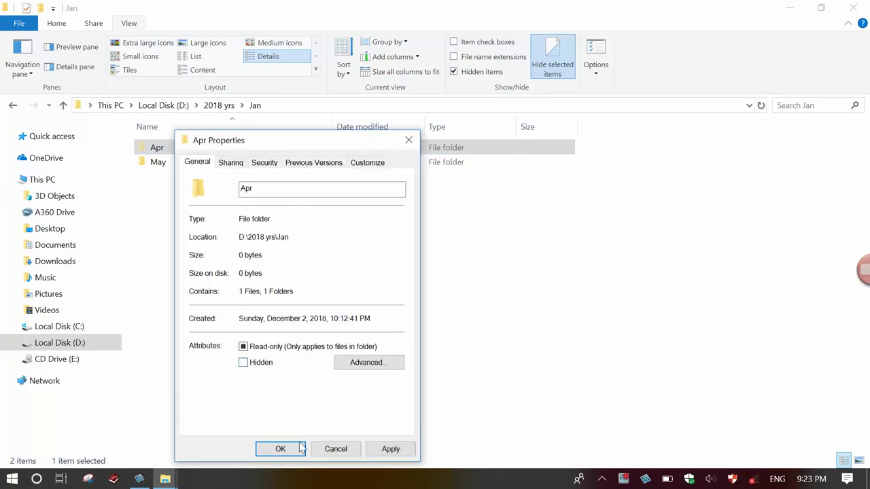
left_click(282, 448)
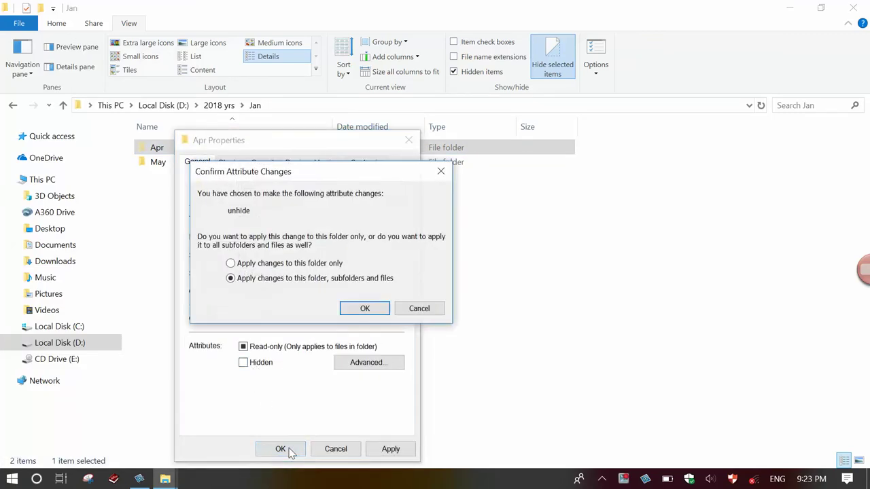
left_click(365, 308)
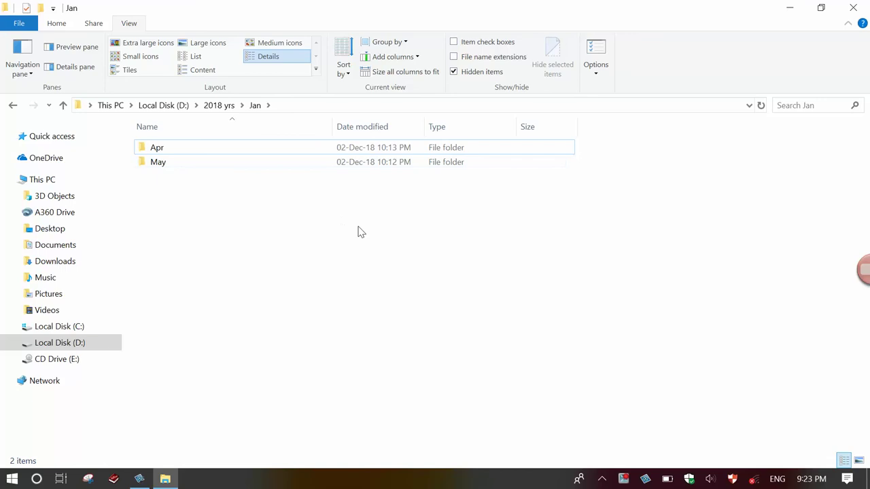
- Switch to Snagit Editor to review the list of lesson topics
left_click(139, 479)
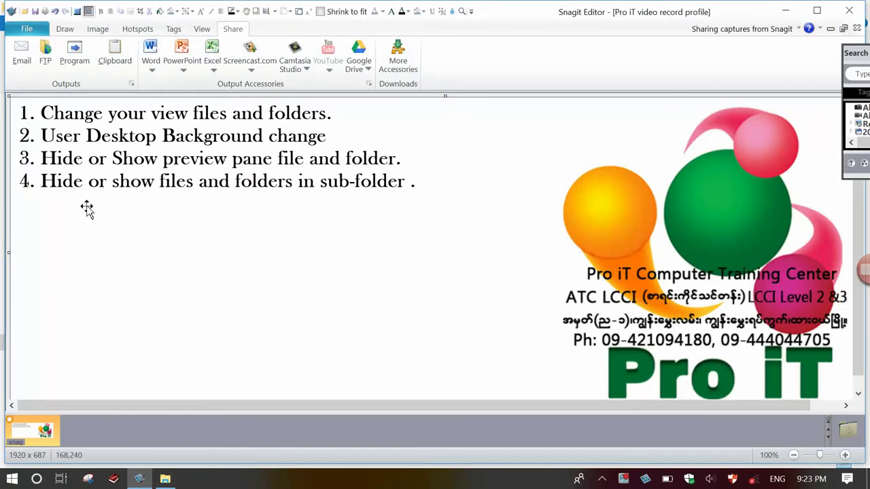